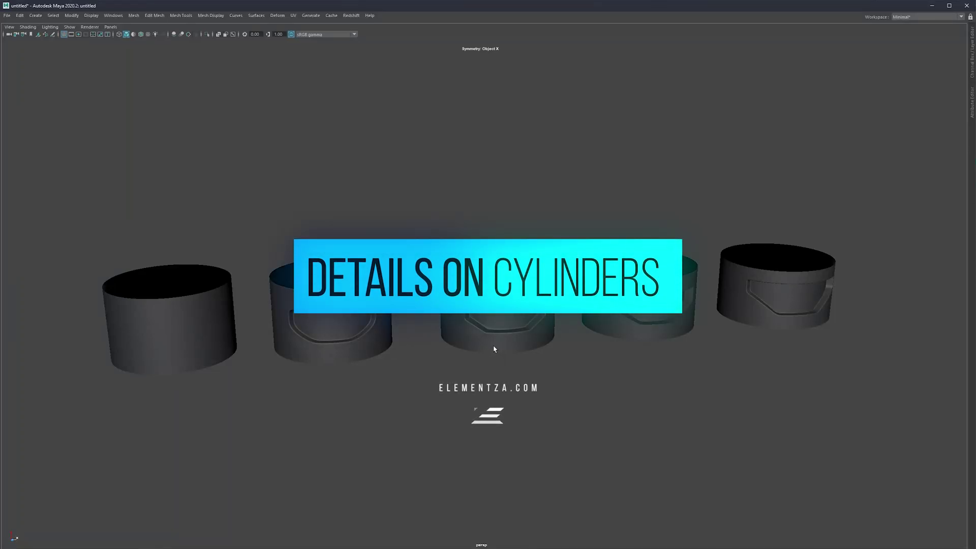
Arrange the Capture07, Capture08 and Capture09 (1) reference images over the scene, study the circled recess corners, and return to the cylinders
drag(157, 76, 470, 90)
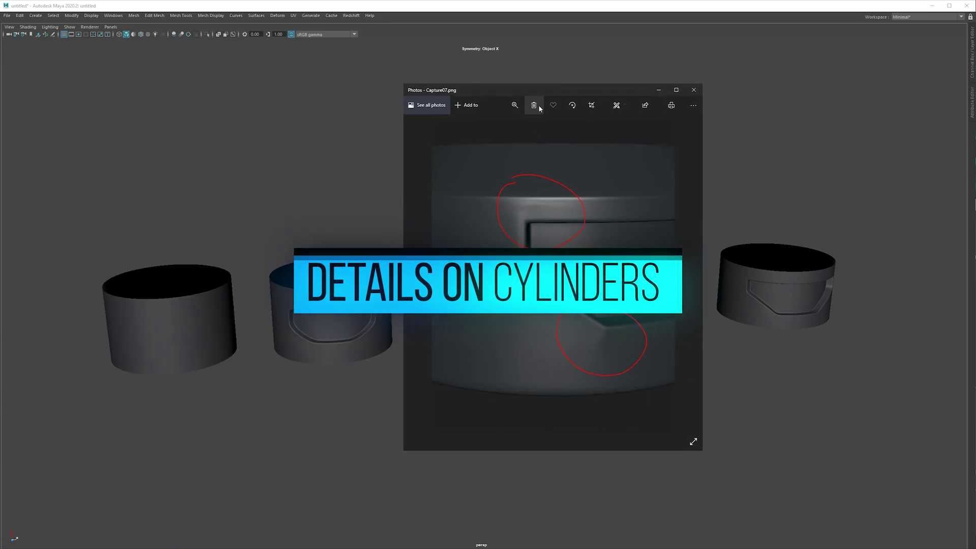
drag(543, 86, 576, 62)
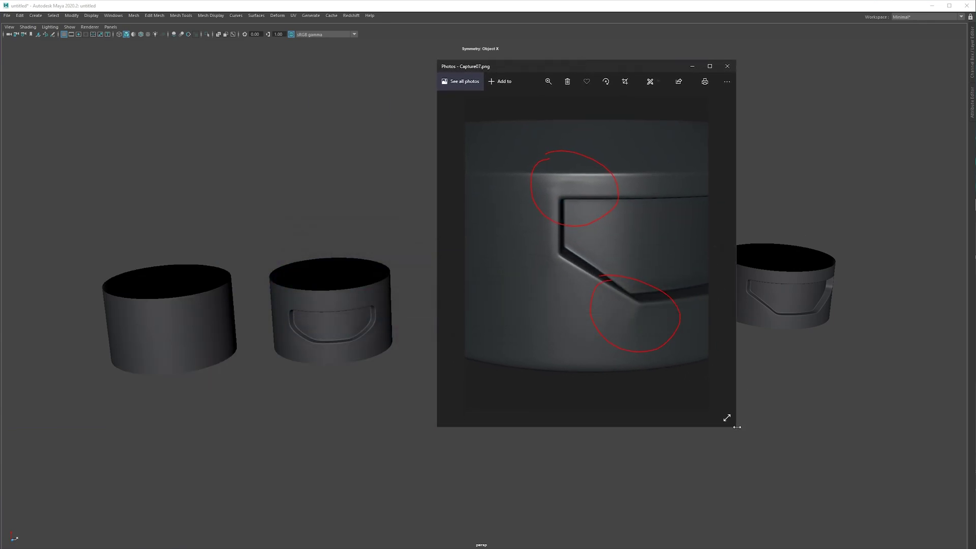
drag(737, 428, 874, 443)
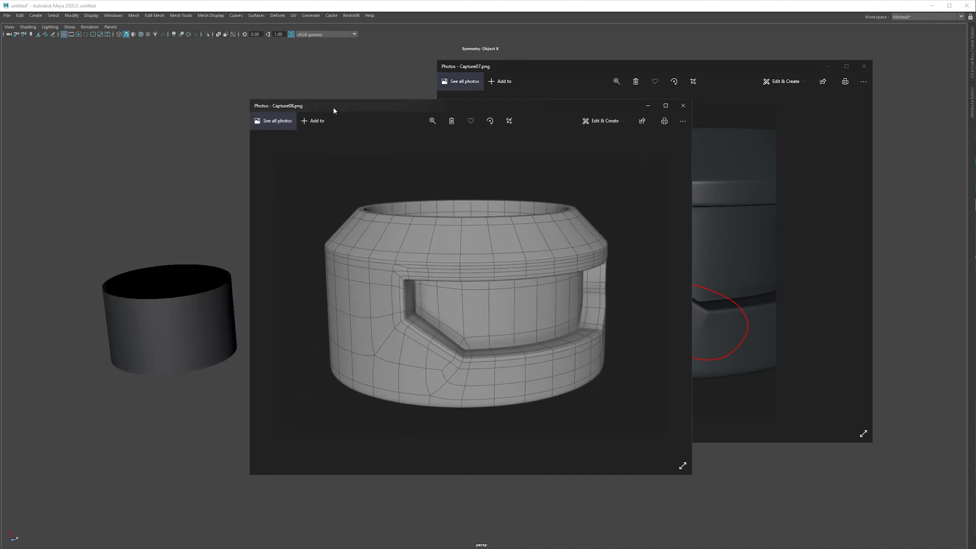
drag(333, 108, 300, 66)
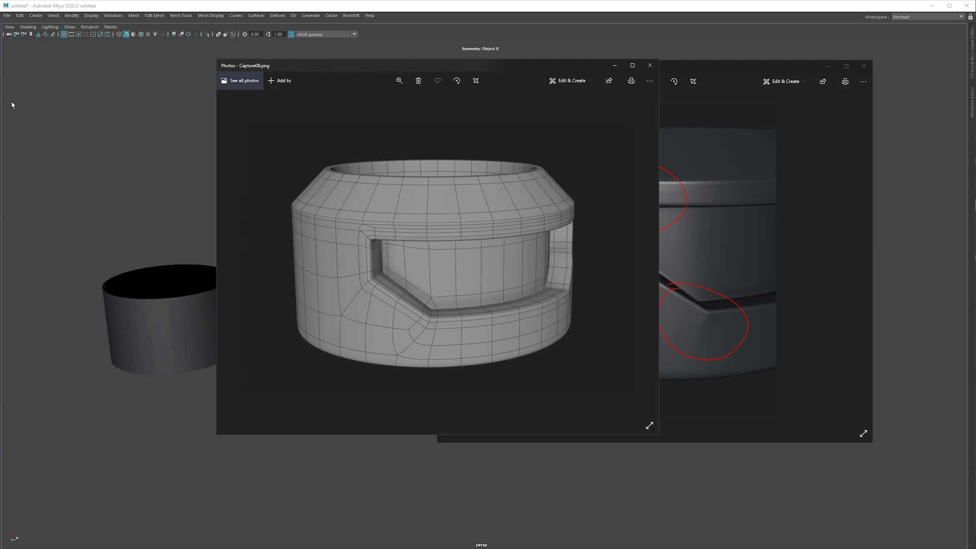
drag(0, 71, 330, 73)
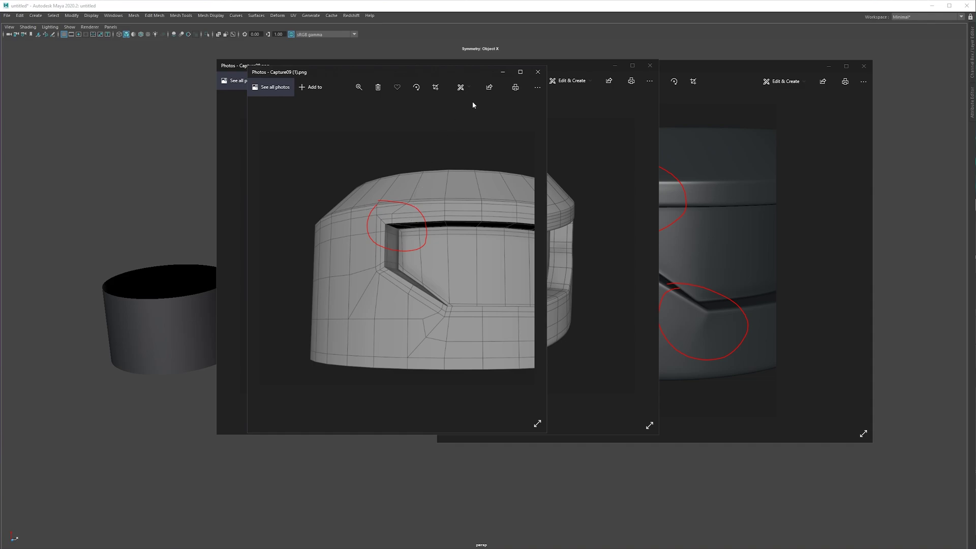
click(159, 154)
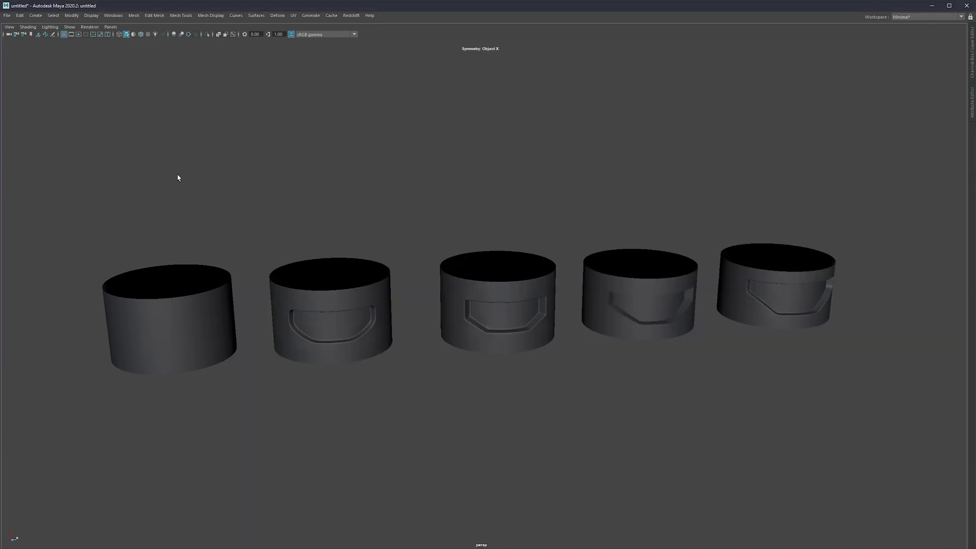
Isolate the second cylinder from the left, frame it, and display its mesh unsmoothed from the front
scroll(316, 307, up, 2)
click(295, 307)
key(ctrl+1)
key(f)
mouse_move(437, 261)
alt+right_down()
mouse_move(464, 245)
mouse_move(446, 245)
alt+right_up()
key(1)
alt+drag(446, 245, 440, 232)
alt+middle_drag(436, 239, 466, 222)
alt+drag(467, 225, 488, 290)
key(F10)
click(481, 322)
click(479, 319)
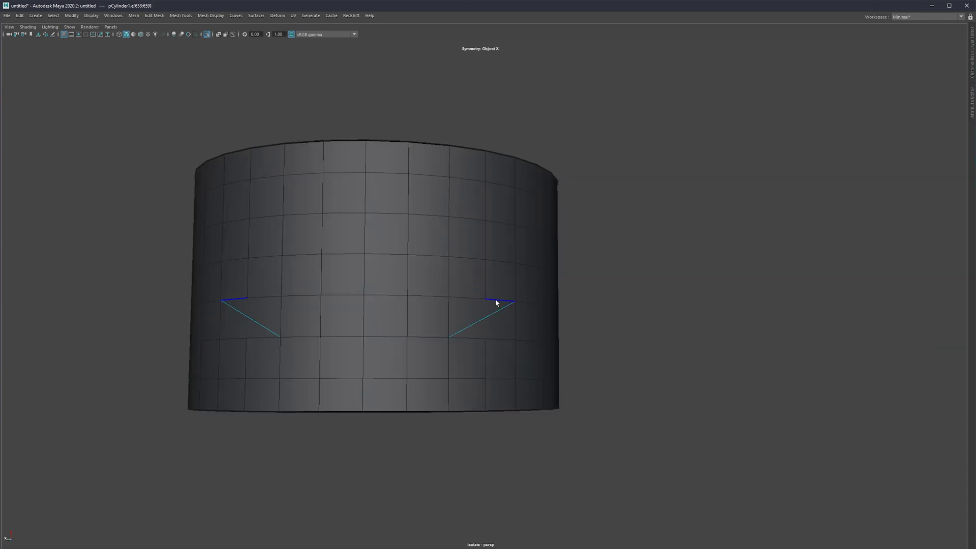
key(ctrl+shift+x)
click(485, 299)
key(ctrl+z)
key(ctrl+z)
key(ctrl+z)
Spin the symmetric pair of vertical edges on the lower front into diagonals that form the recess's slanted lower corners
alt+drag(422, 309, 469, 292)
click(512, 277)
scroll(498, 270, down, 2)
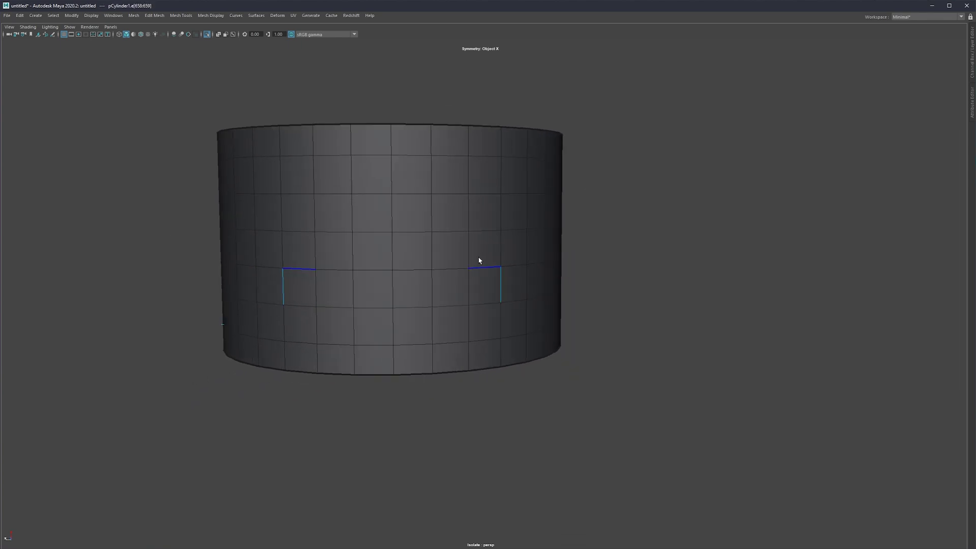
shift+right_drag(489, 235, 549, 224)
alt+drag(314, 306, 318, 309)
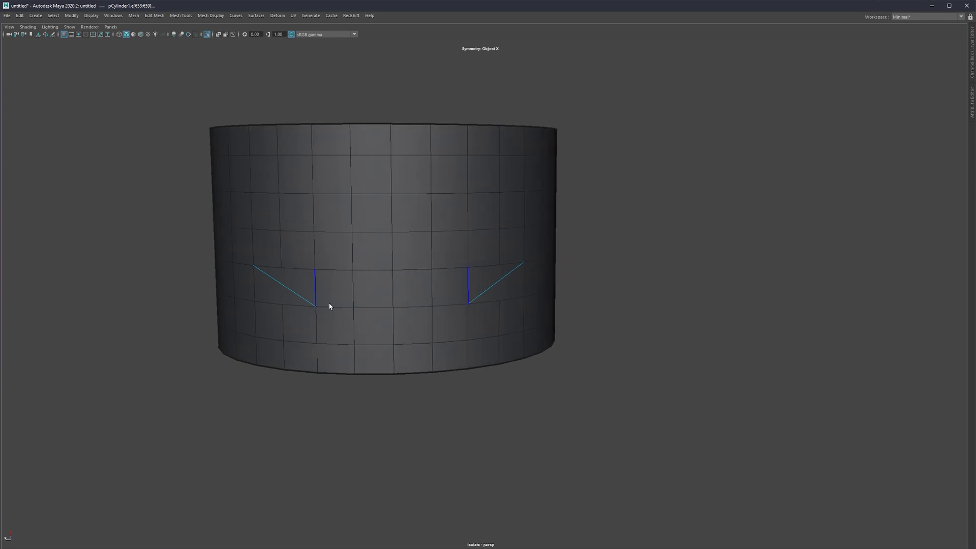
Extrude the front band of faces bounded by the two lower diagonals inward, with a Local Translate Z of -0.623
key(F11)
click(306, 286)
shift+click(341, 291)
shift+click(384, 287)
shift+click(483, 249)
shift+click(509, 244)
mouse_move(510, 245)
mouse_down()
mouse_move(465, 218)
mouse_move(279, 219)
mouse_move(385, 221)
mouse_up()
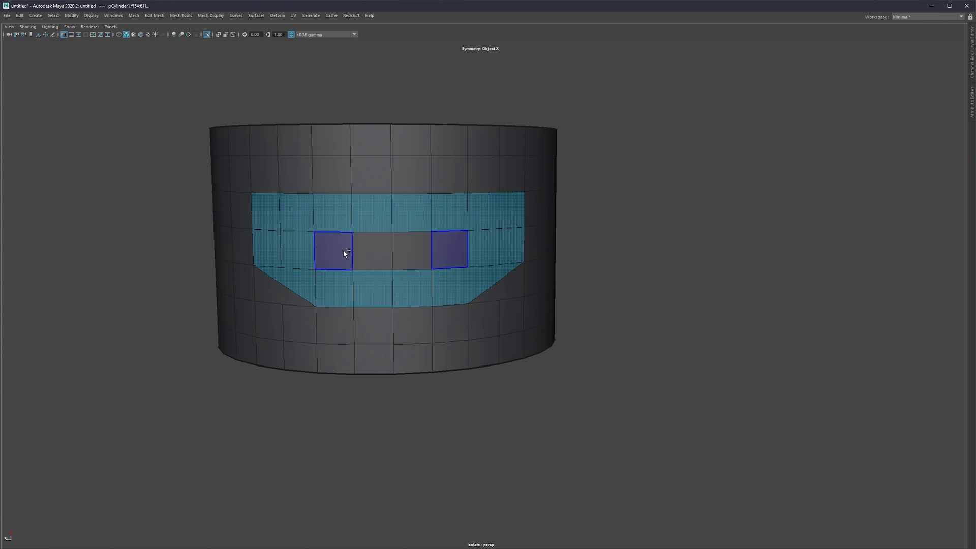
shift+drag(344, 252, 304, 286)
key(ctrl+e)
key(ctrl+e)
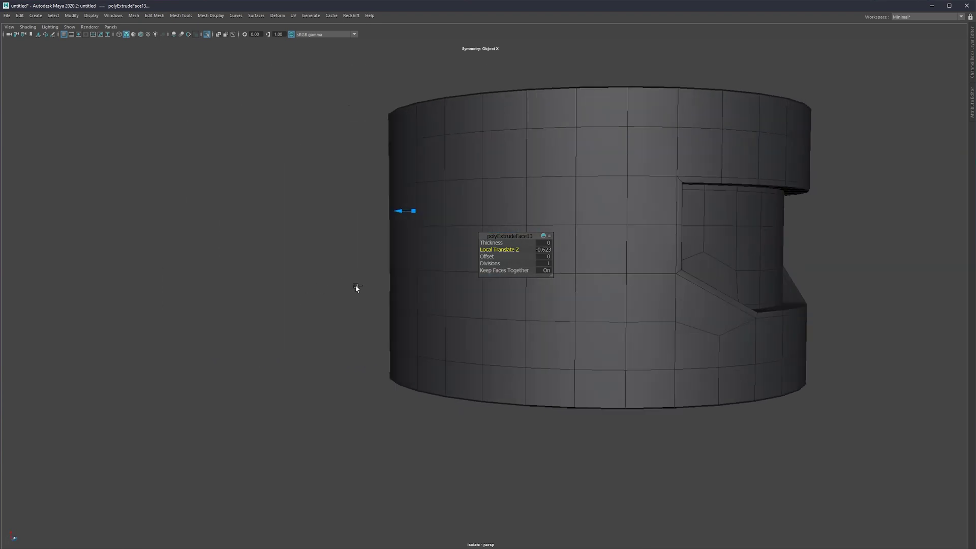
Undo the recess extrusion and the last face selections on the cylinder's front
key(ctrl+z)
key(ctrl+z)
key(ctrl+z)
alt+drag(381, 254, 441, 251)
ctrl+drag(418, 250, 463, 252)
key(ctrl+z)
key(ctrl+z)
key(ctrl+z)
key(ctrl+z)
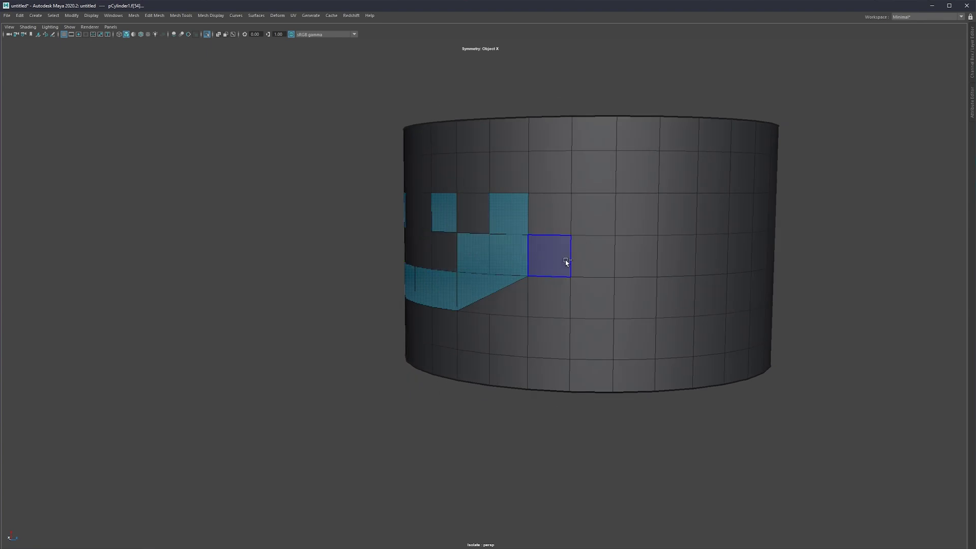
alt+middle_drag(650, 252, 581, 259)
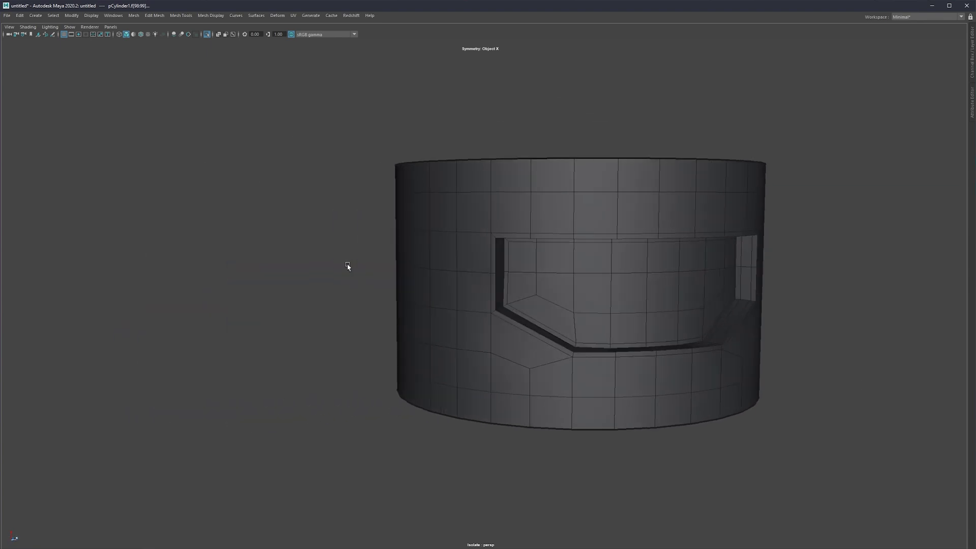
Examine the recess on the unsmoothed mesh and select the outer diagonal edges at its lower corners
right_drag(807, 367, 917, 255)
click(910, 247)
alt+middle_drag(514, 282, 412, 261)
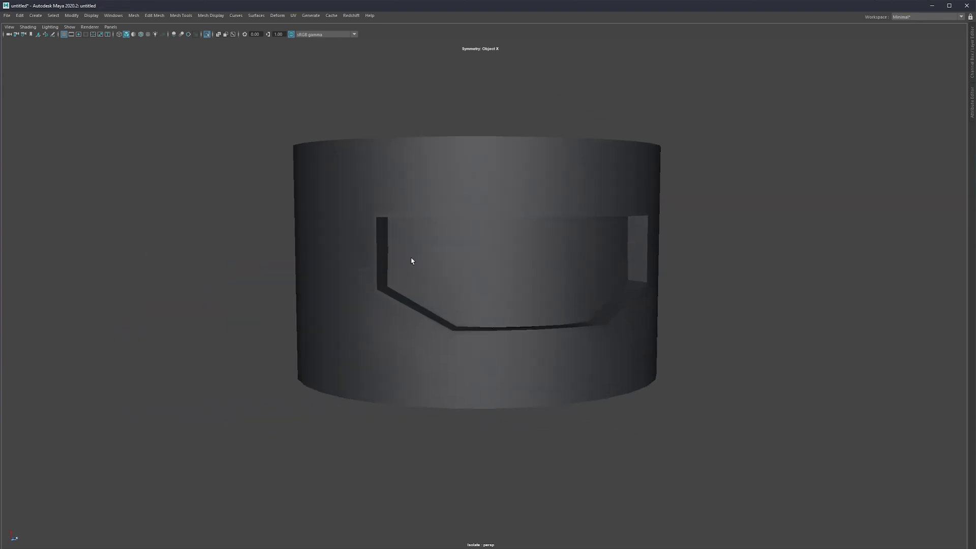
click(413, 263)
alt+right_drag(432, 277, 473, 308)
alt+middle_drag(458, 305, 440, 299)
alt+drag(447, 305, 433, 309)
right_drag(434, 310, 437, 285)
alt+middle_drag(438, 290, 432, 256)
alt+right_drag(433, 256, 448, 263)
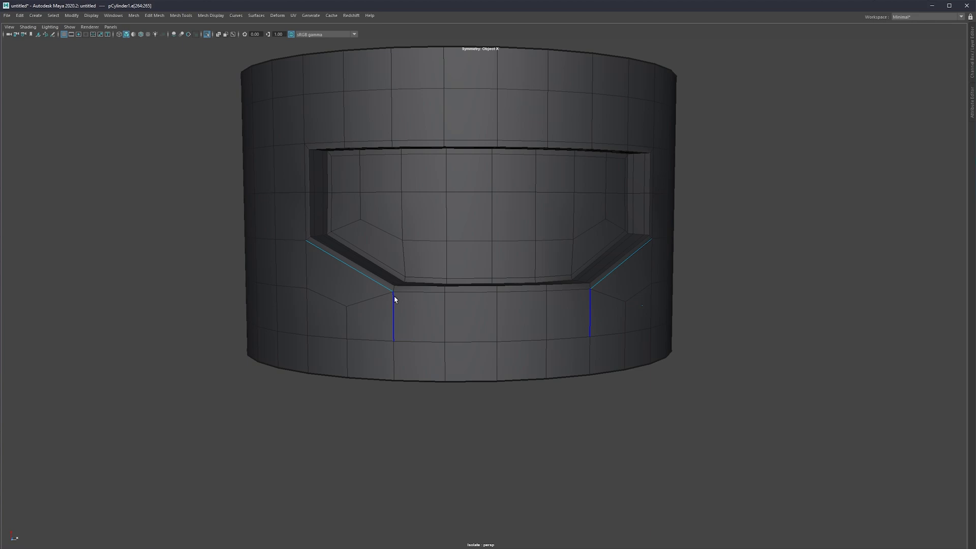
alt+middle_drag(366, 288, 362, 277)
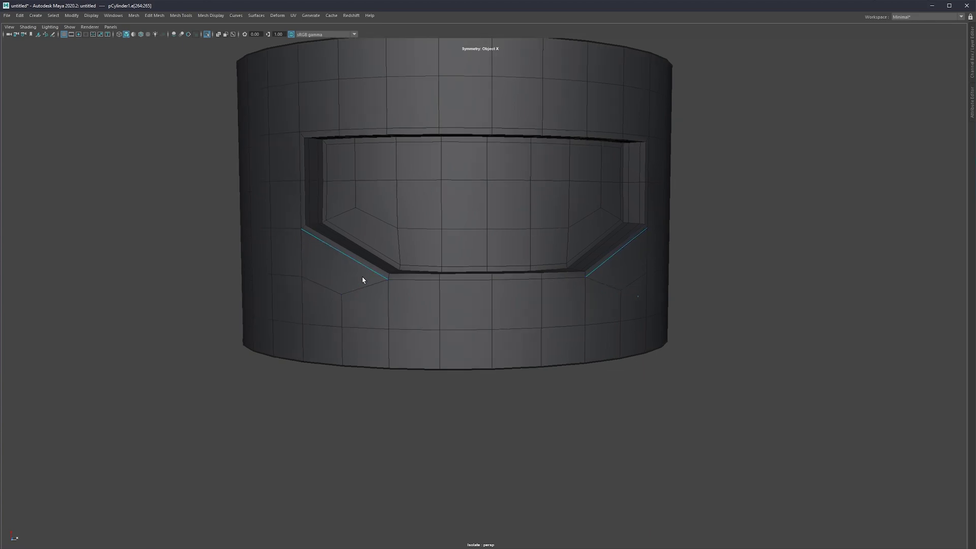
Preview the cylinder smoothed and clear the edge selection to examine the recess's corners
alt+drag(374, 240, 368, 253)
scroll(397, 270, down, 3)
key(3)
scroll(405, 277, up, 3)
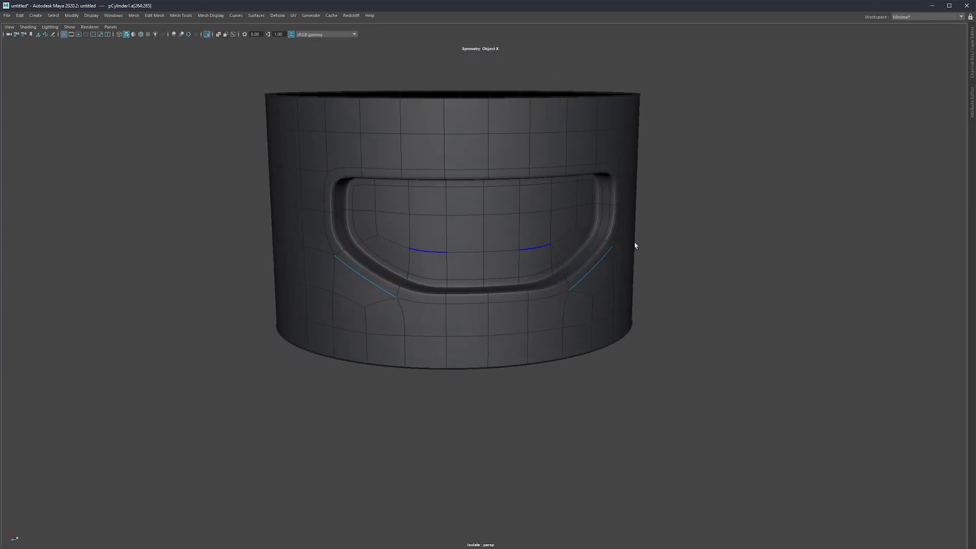
right_drag(726, 286, 781, 210)
click(783, 207)
click(476, 271)
Return to the unsmoothed mesh and inspect the edges around the recess's lower inner corner
key(1)
alt+drag(380, 277, 435, 284)
scroll(402, 305, up, 2)
right_drag(432, 288, 443, 243)
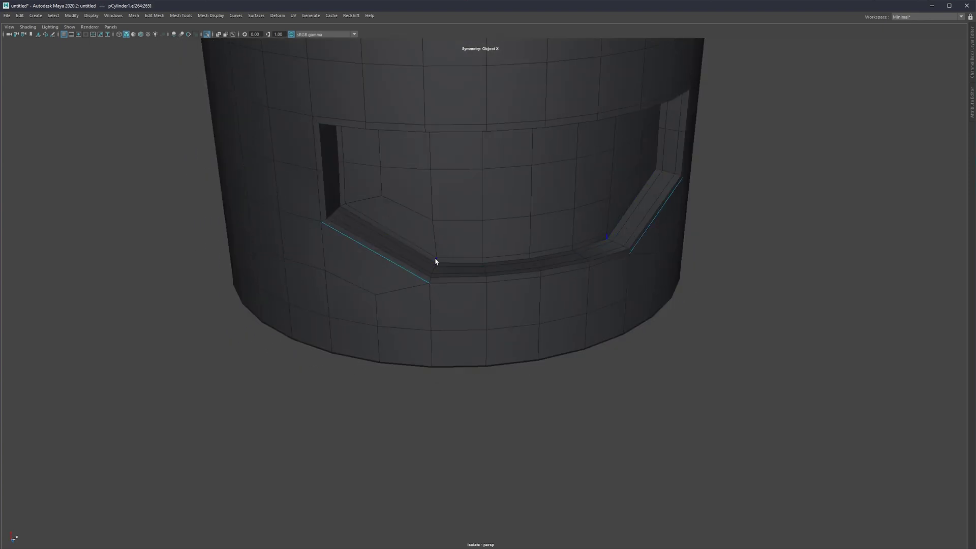
Preview the smoothed cylinder without component selection and examine the recess from above
key(3)
right_drag(745, 284, 785, 217)
click(783, 215)
alt+drag(610, 194, 617, 211)
scroll(618, 212, down, 4)
scroll(428, 244, down, 3)
alt+drag(429, 237, 447, 262)
scroll(447, 263, up, 3)
alt+middle_drag(447, 265, 422, 313)
scroll(429, 294, up, 1)
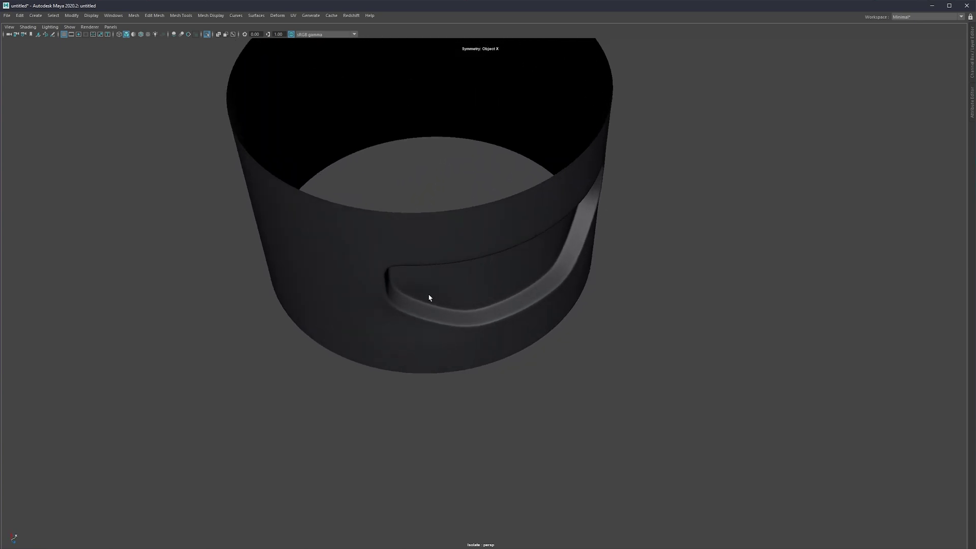
Switch the viewport to the brighter default shading and inspect the smoothed recess from above and from the front
key(5)
scroll(447, 322, up, 2)
scroll(427, 297, down, 4)
alt+drag(410, 279, 424, 305)
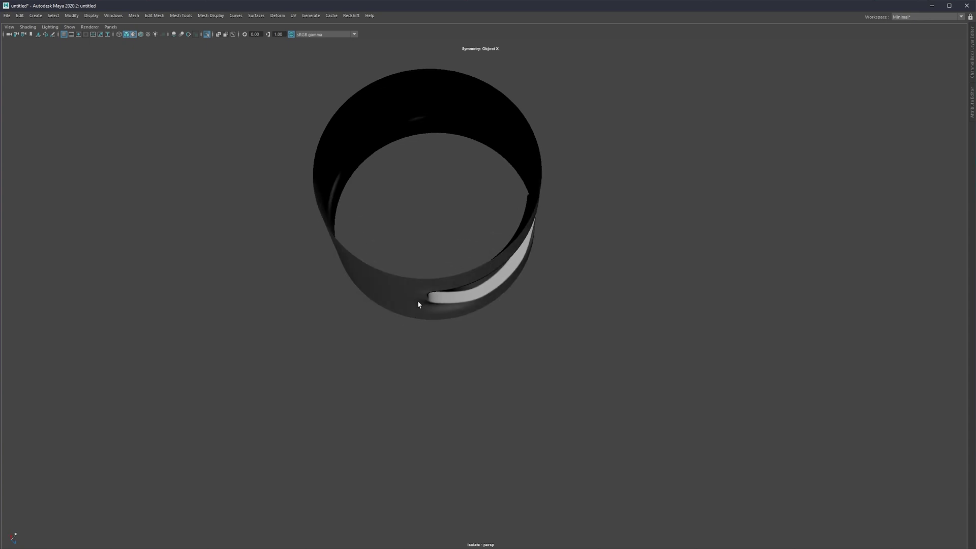
scroll(464, 308, up, 3)
alt+drag(454, 336, 440, 305)
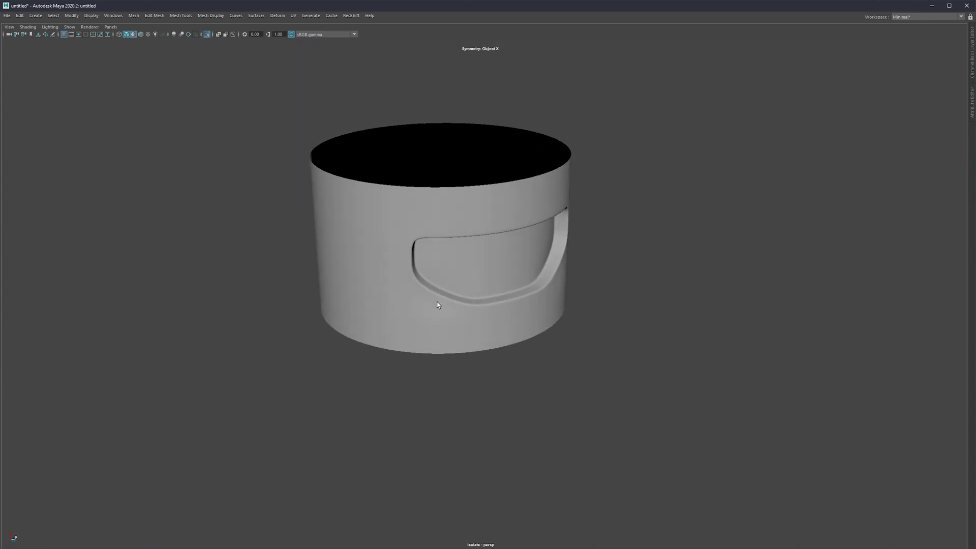
scroll(438, 307, up, 2)
Display the cylinder unsmoothed and select the large irregular faces below the recess's two diagonals
right_drag(425, 311, 420, 329)
key(1)
alt+drag(427, 330, 413, 316)
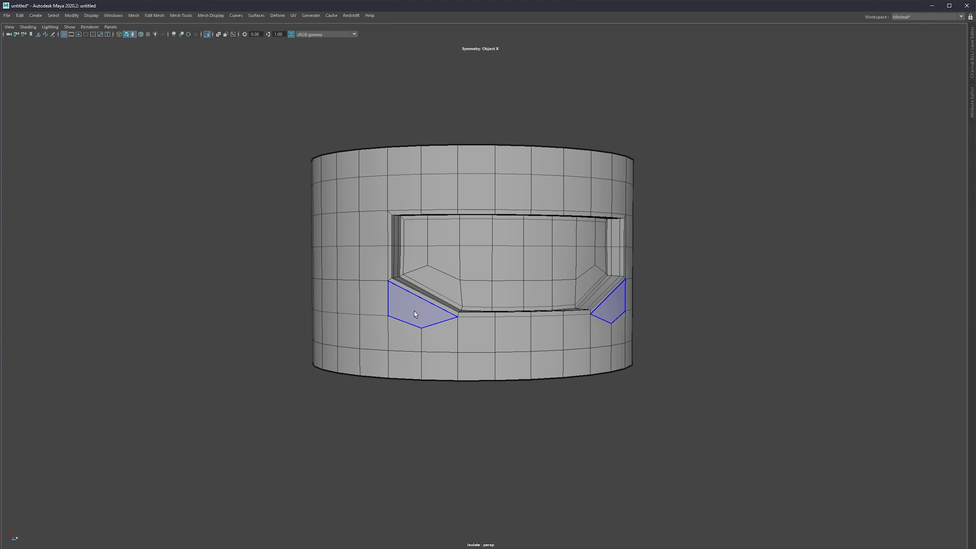
click(416, 312)
alt+middle_drag(441, 342, 416, 304)
scroll(416, 304, up, 2)
scroll(416, 303, up, 1)
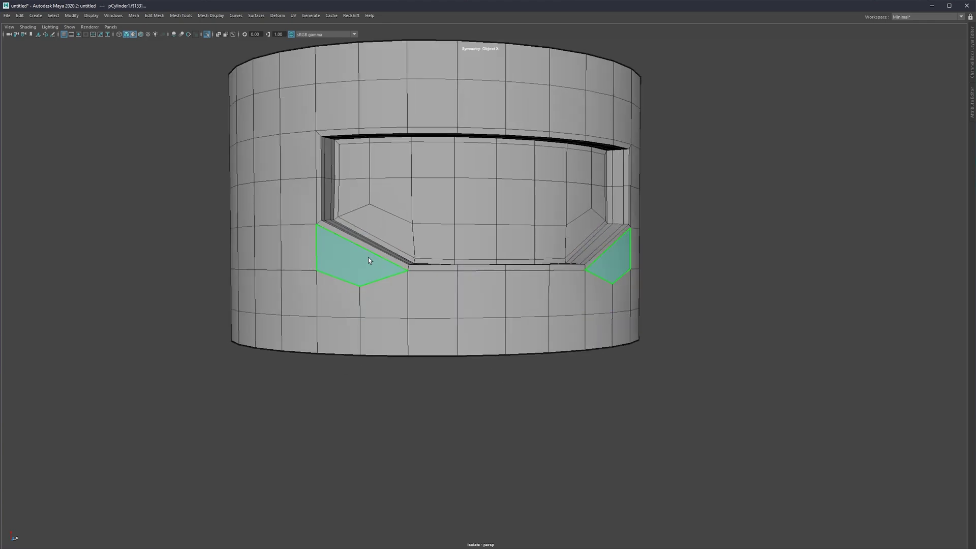
Compare regular faces below and beside the recess with the large irregular ones by selecting them in turn
click(514, 313)
click(435, 300)
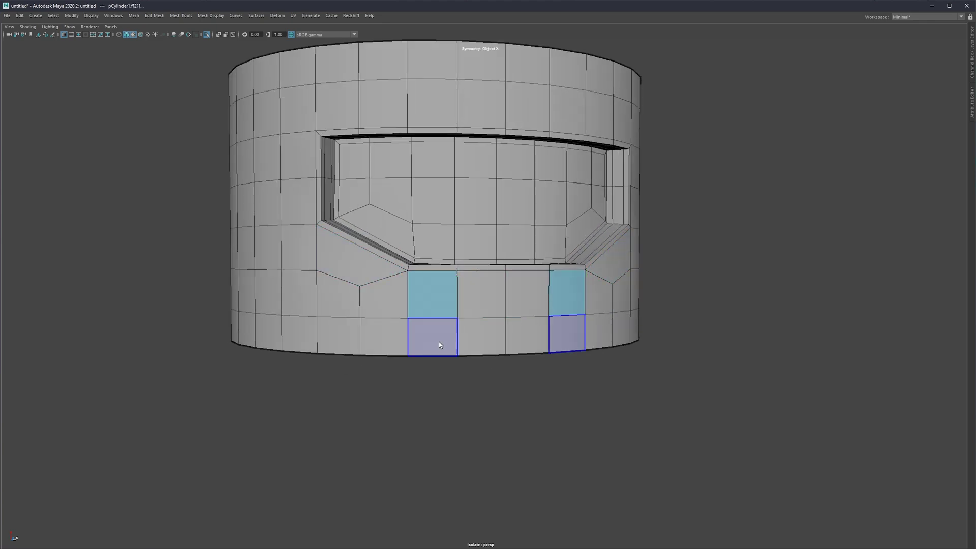
click(300, 331)
click(270, 166)
click(269, 116)
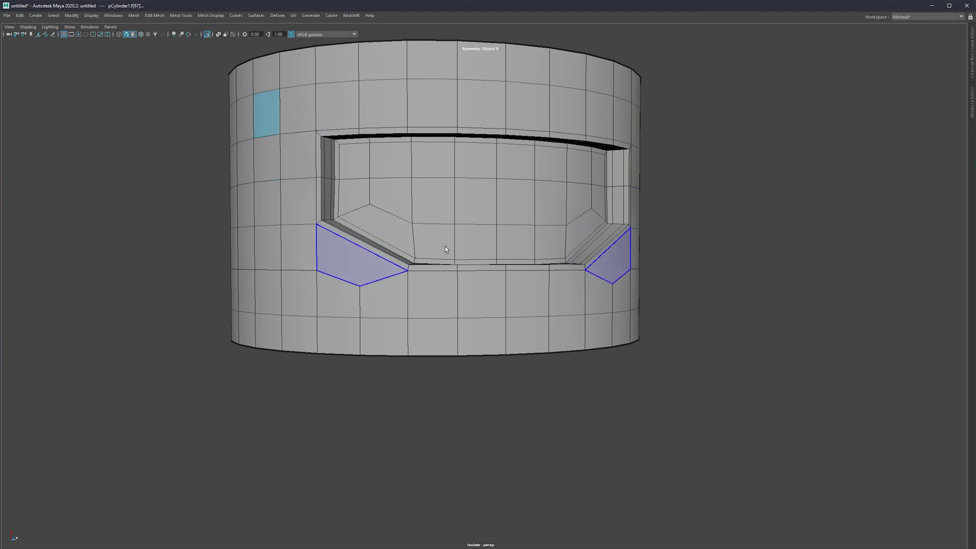
click(355, 266)
End the isolation, select the neighbouring cylinder with the sharp-cornered recess, isolate it, and display it unsmoothed
key(ctrl+1)
alt+middle_drag(589, 257, 316, 265)
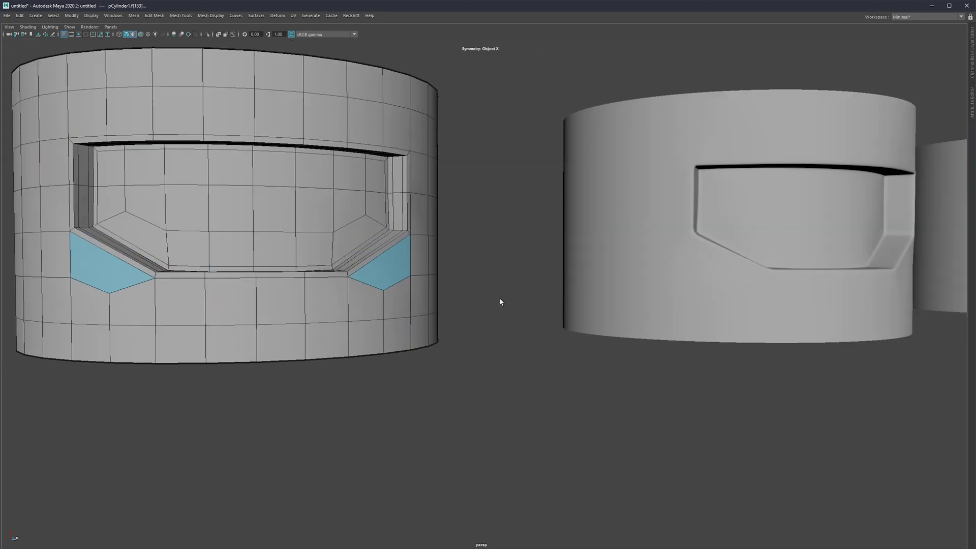
key(F8)
click(758, 236)
key(ctrl+1)
alt+middle_drag(758, 236, 407, 239)
key(1)
alt+drag(387, 259, 387, 265)
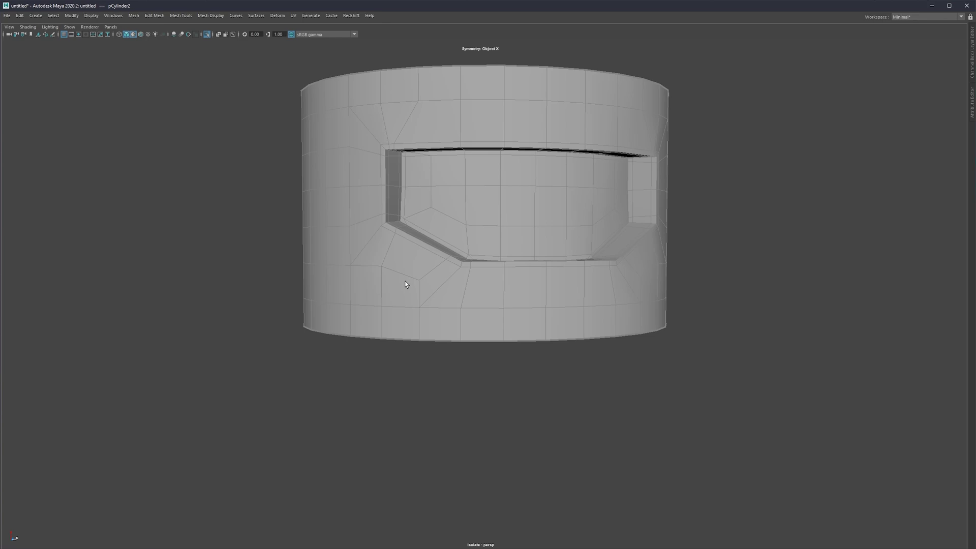
Examine the added supporting edges around the sharp recess's lower corners and along its outer diagonal
alt+middle_drag(460, 260, 428, 276)
mouse_move(428, 275)
alt+mouse_down()
mouse_move(420, 299)
mouse_move(418, 284)
alt+mouse_up()
scroll(420, 298, up, 3)
key(3)
key(1)
key(F10)
scroll(407, 277, up, 3)
alt+middle_drag(389, 285, 479, 260)
scroll(481, 257, down, 1)
alt+drag(483, 244, 497, 247)
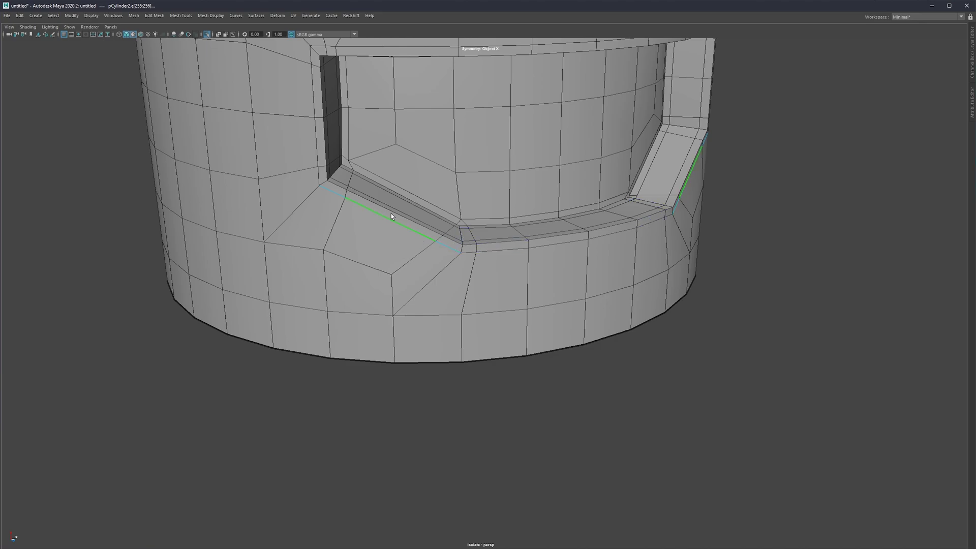
Preview the sharp-cornered cylinder smoothed with nothing selected and inspect its recess from above
scroll(420, 239, down, 3)
key(3)
key(F8)
click(730, 244)
scroll(463, 226, down, 2)
alt+drag(430, 198, 436, 236)
scroll(442, 237, down, 3)
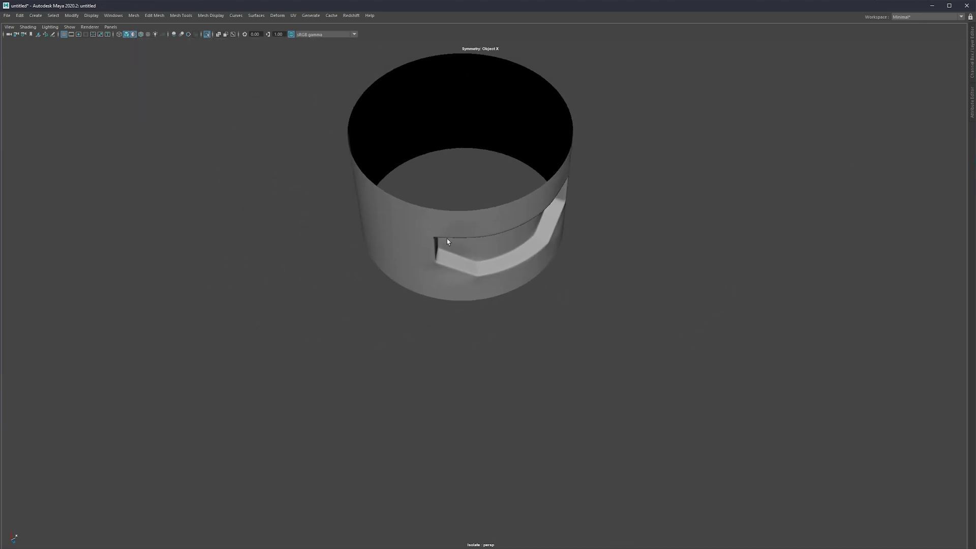
alt+middle_drag(447, 239, 451, 260)
scroll(441, 267, up, 1)
alt+drag(439, 268, 447, 275)
Isolate the round-cornered and sharp-cornered cylinders together and compare the shading around their recesses
key(ctrl+1)
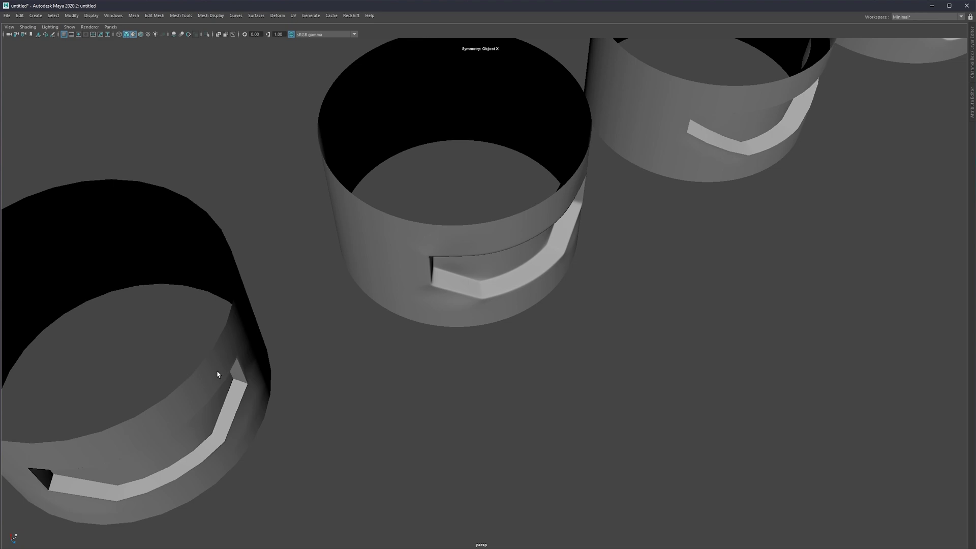
scroll(434, 272, down, 2)
click(452, 261)
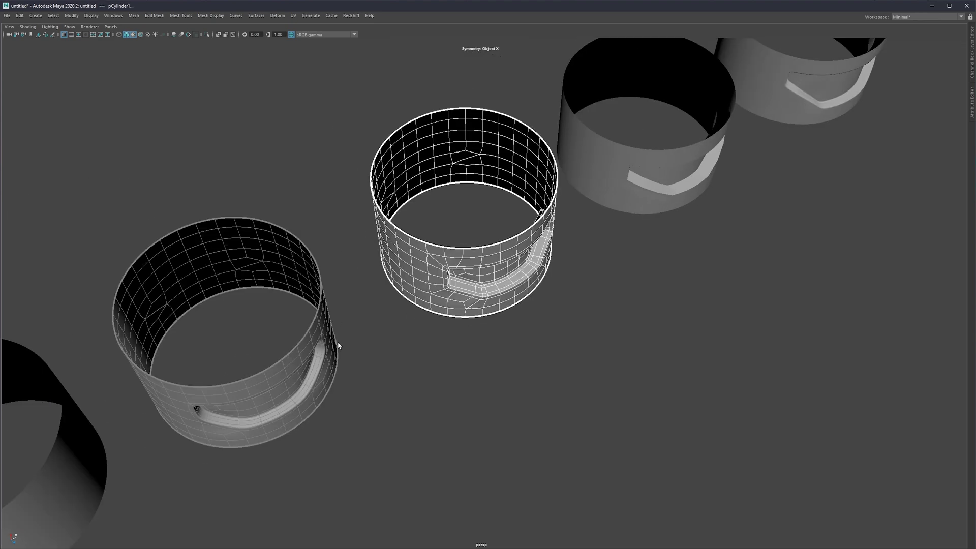
key(ctrl+1)
click(398, 364)
alt+middle_drag(392, 346, 447, 303)
scroll(427, 300, up, 2)
alt+drag(447, 303, 432, 333)
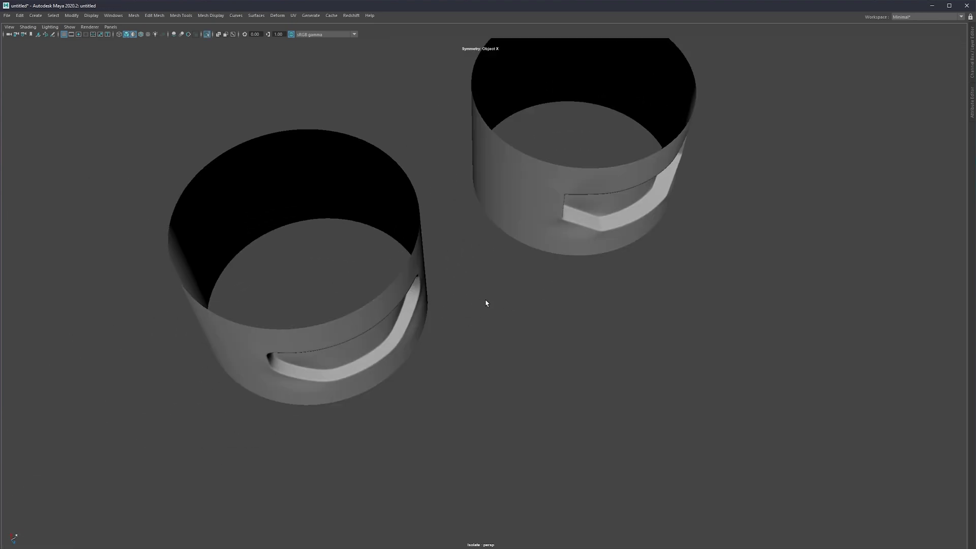
alt+drag(485, 304, 477, 358)
Bring all cylinders back into view and inspect their recesses from above with nothing selected
click(480, 236)
key(ctrl+1)
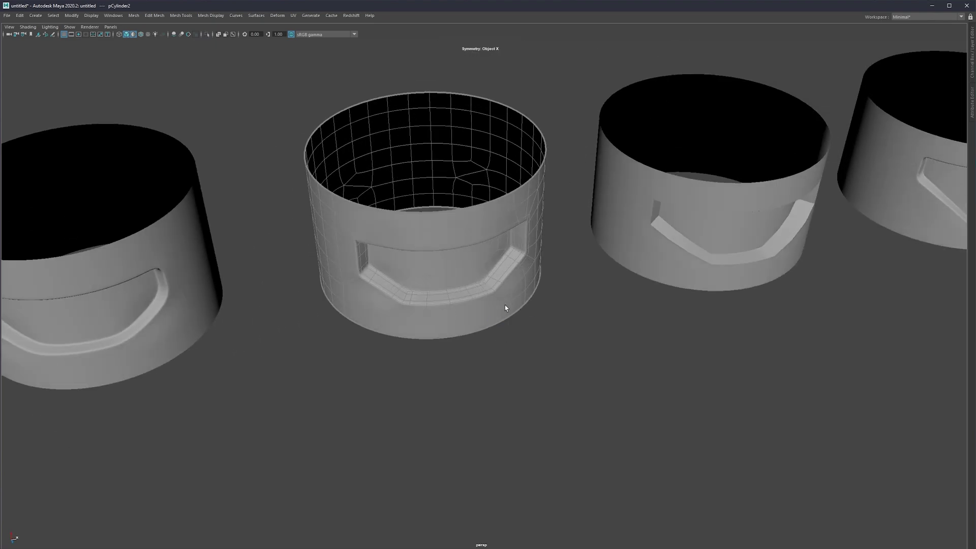
click(496, 358)
alt+drag(420, 303, 382, 298)
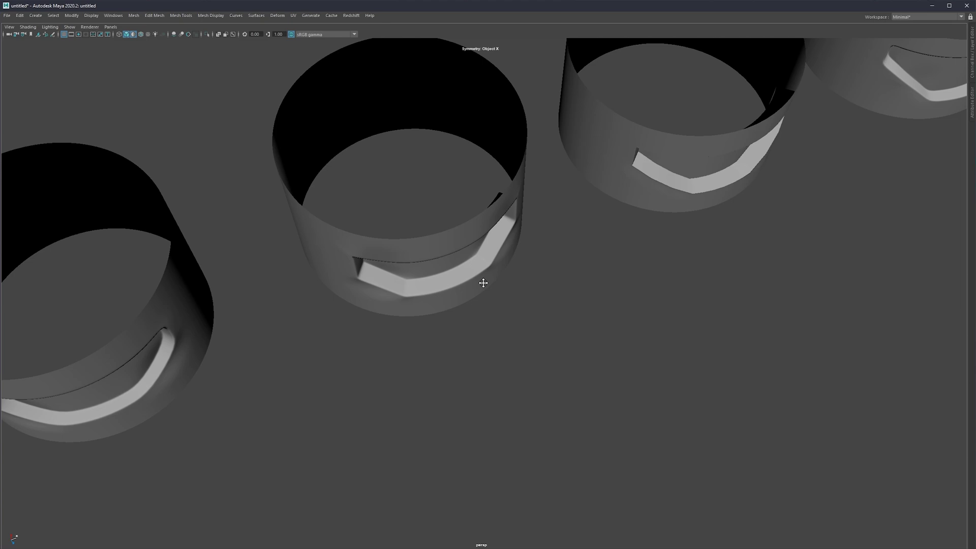
alt+drag(481, 279, 440, 284)
Display the next cylinder, the one with the denser mesh, smoothed and isolate it
click(478, 319)
key(3)
click(455, 369)
click(488, 313)
key(ctrl+1)
scroll(487, 316, up, 2)
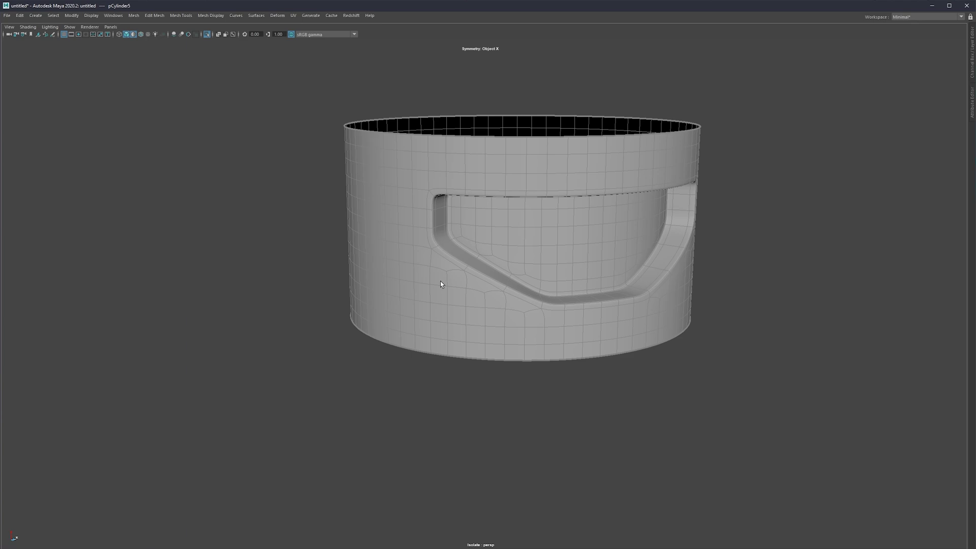
Inspect the denser cylinder's smoothed recess from the front and from above with nothing selected
click(354, 379)
alt+middle_drag(506, 272, 407, 290)
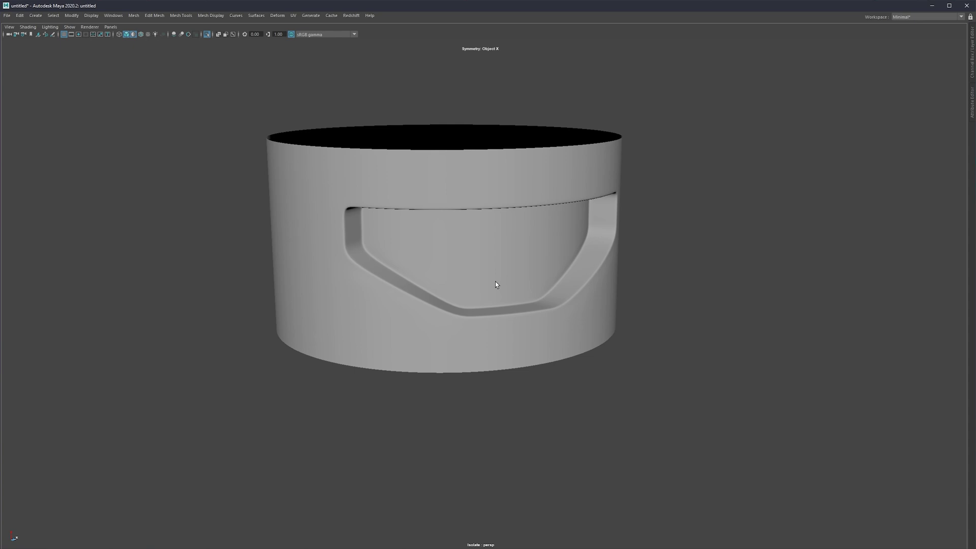
alt+drag(388, 305, 391, 306)
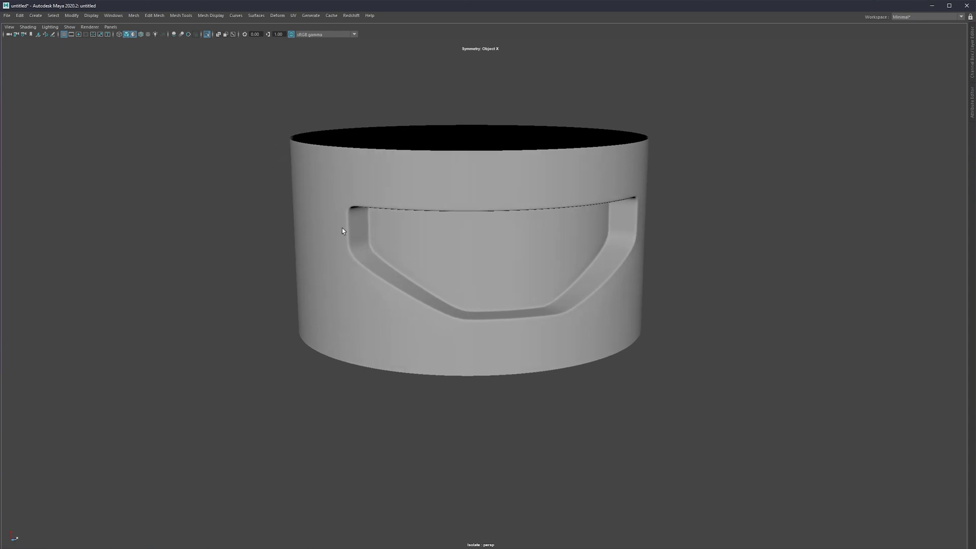
alt+drag(469, 317, 408, 291)
click(450, 328)
alt+drag(450, 329, 368, 299)
click(496, 394)
alt+middle_drag(368, 299, 391, 347)
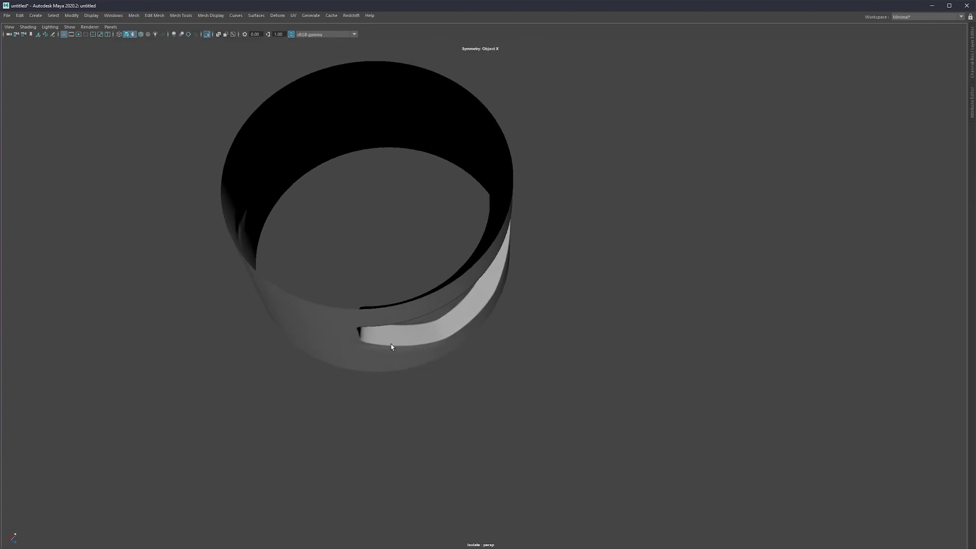
Bring all cylinders back into view, then isolate the round-cornered, sharp-cornered and denser cylinders together and view them from the front
key(ctrl+1)
scroll(413, 352, down, 3)
alt+drag(414, 353, 408, 330)
click(408, 330)
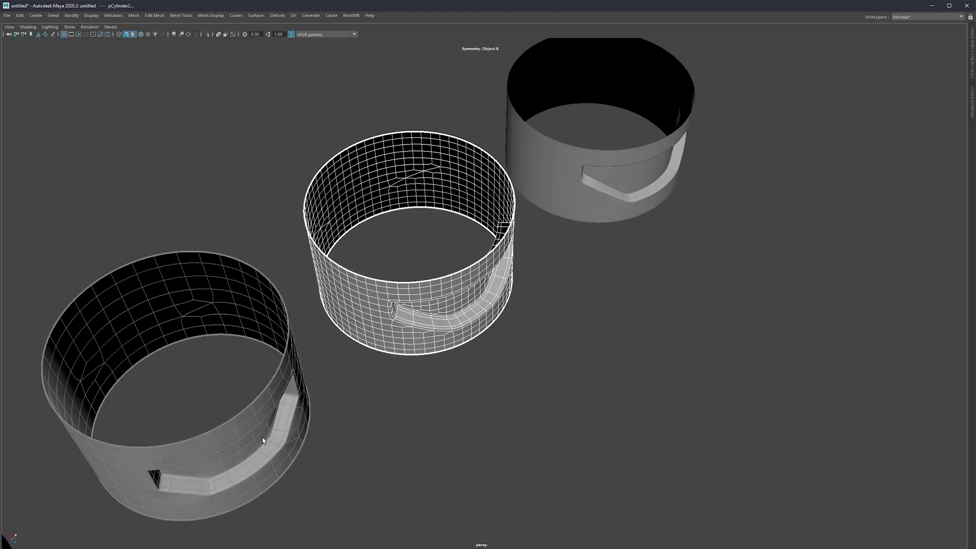
scroll(262, 437, down, 4)
alt+middle_drag(304, 407, 427, 314)
shift+click(325, 384)
key(ctrl+1)
scroll(425, 388, up, 3)
alt+drag(425, 388, 392, 369)
alt+middle_drag(325, 277, 409, 332)
alt+drag(410, 333, 297, 336)
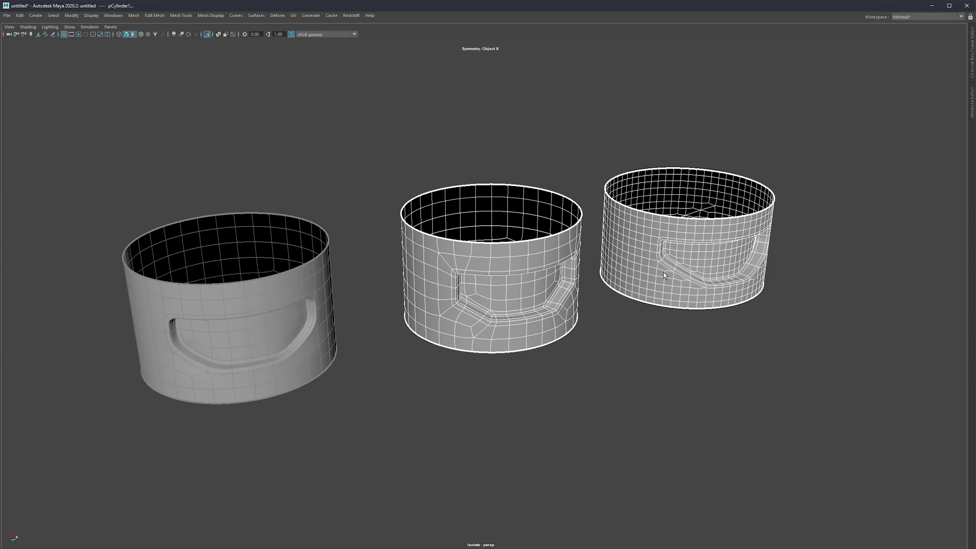
Turn off the default material display and compare the shading around the three recesses with nothing selected
click(711, 263)
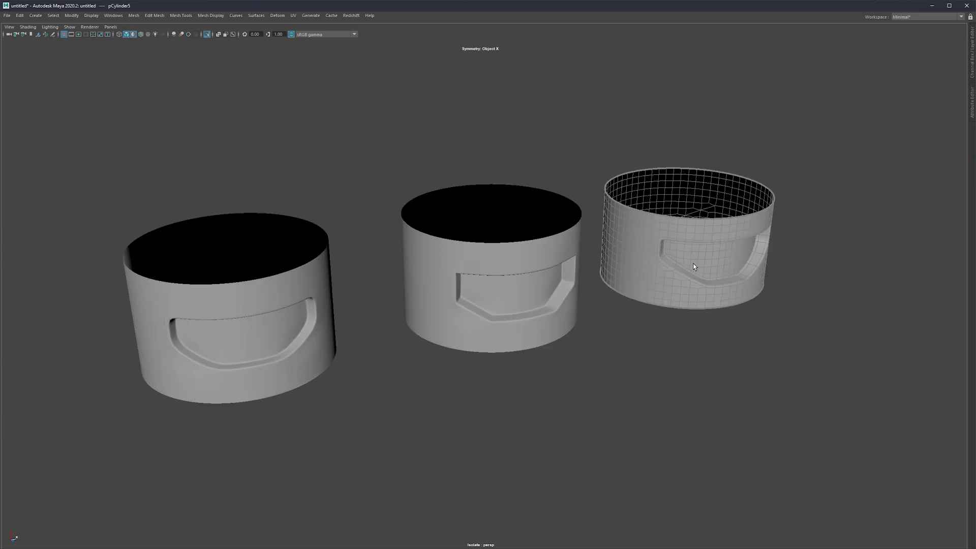
alt+right_drag(688, 256, 715, 260)
alt+middle_drag(714, 260, 603, 264)
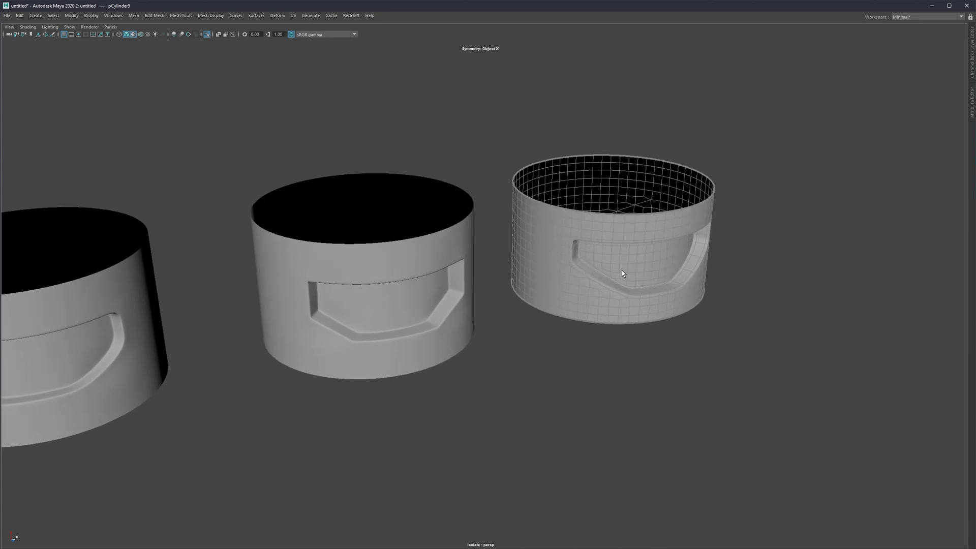
key(alt+m)
key(alt+d)
alt+drag(588, 279, 587, 284)
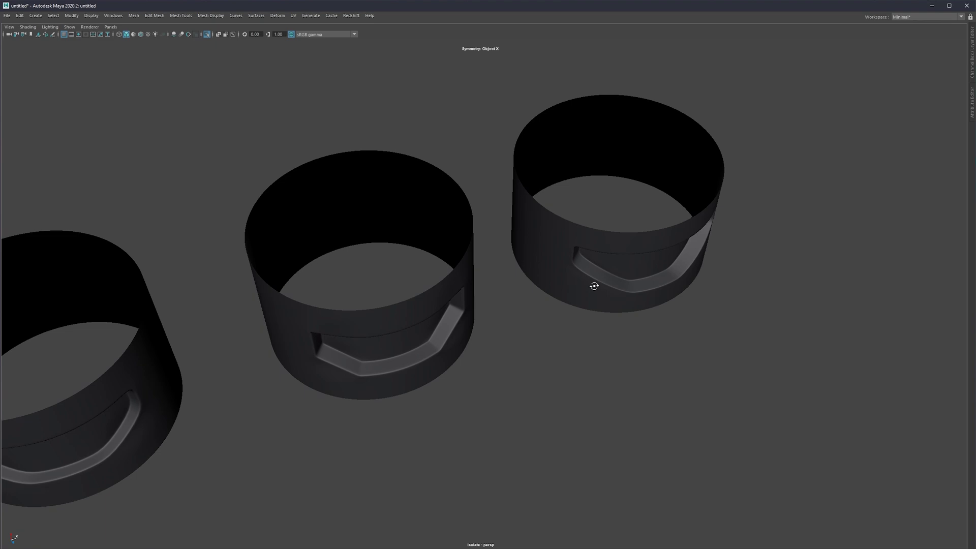
alt+drag(594, 286, 591, 281)
alt+right_drag(591, 281, 317, 338)
Isolate only the coarse sharp-cornered cylinder and the denser one, and compare their recesses from a distance and up close
click(526, 284)
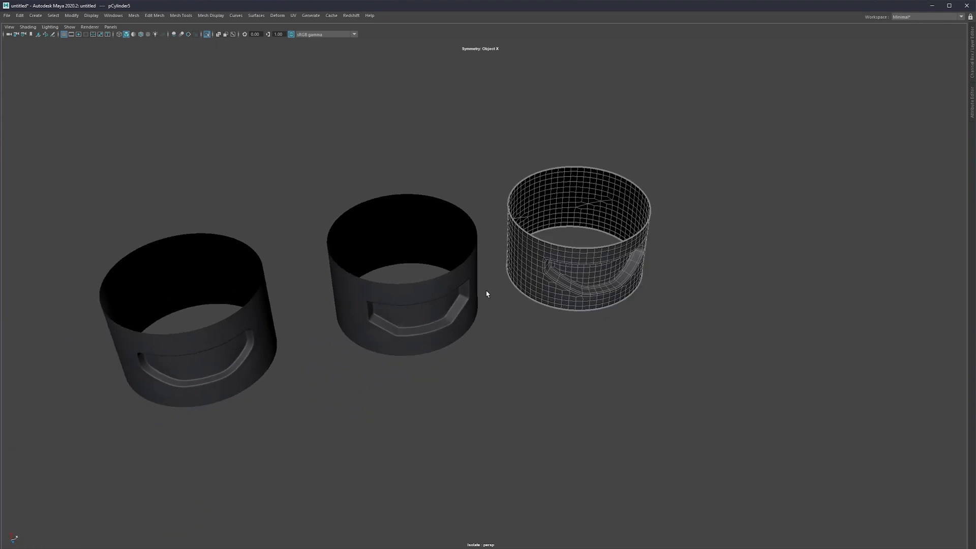
shift+click(461, 308)
key(ctrl+1)
click(502, 336)
click(467, 296)
shift+click(564, 269)
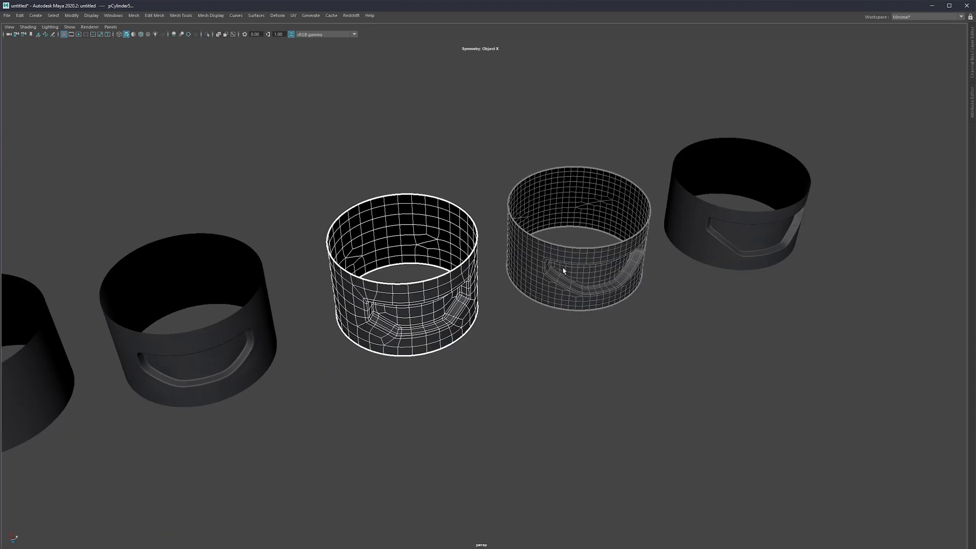
key(ctrl+1)
click(502, 322)
alt+right_drag(502, 324, 457, 301)
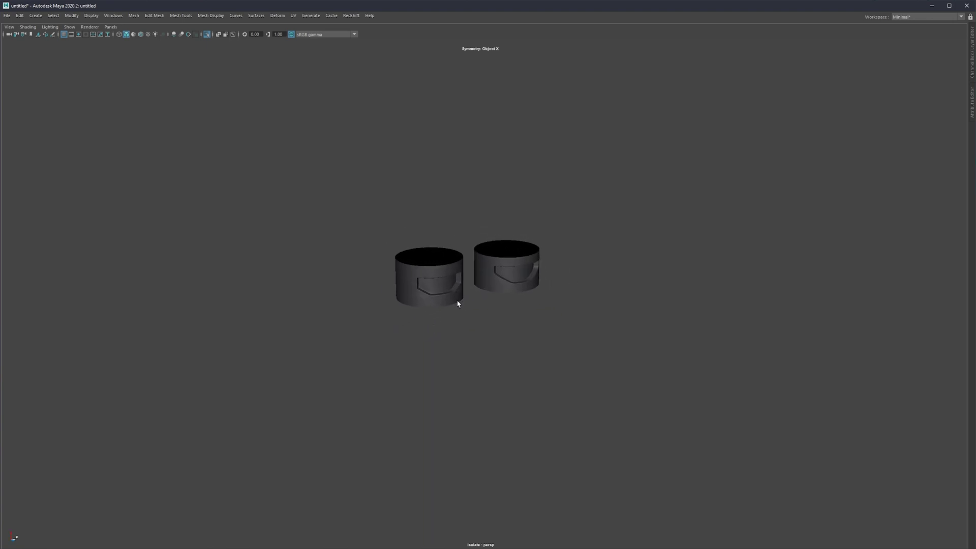
alt+drag(457, 301, 438, 293)
alt+right_drag(438, 293, 437, 295)
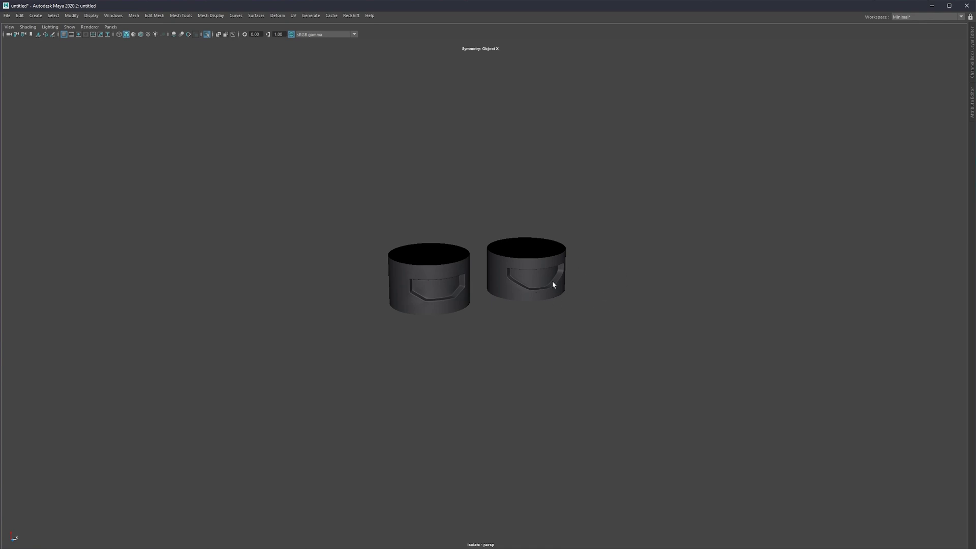
scroll(523, 285, up, 5)
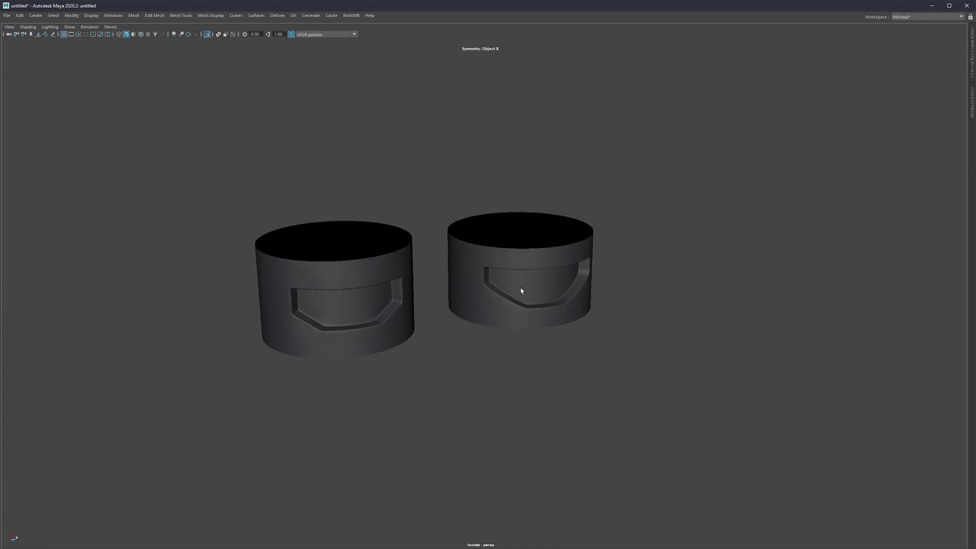
scroll(511, 294, up, 3)
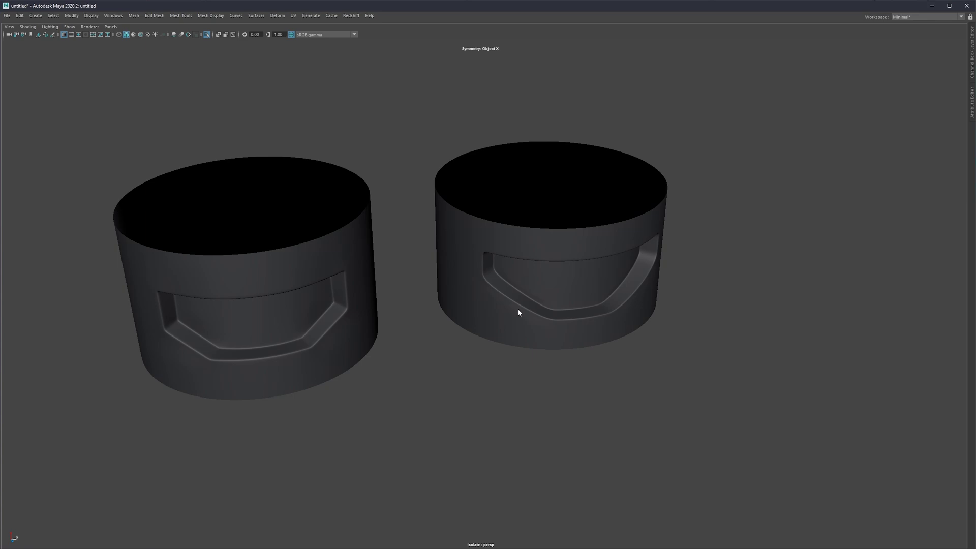
Bring all cylinders back into view and isolate the two cylinders with the densest meshes
scroll(519, 311, down, 3)
key(ctrl+1)
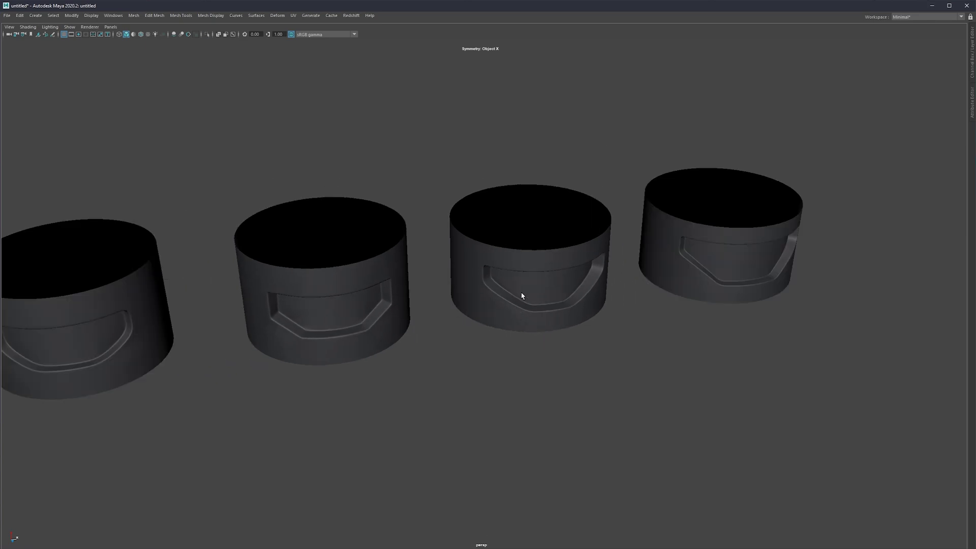
click(521, 295)
shift+click(693, 276)
click(699, 341)
click(709, 280)
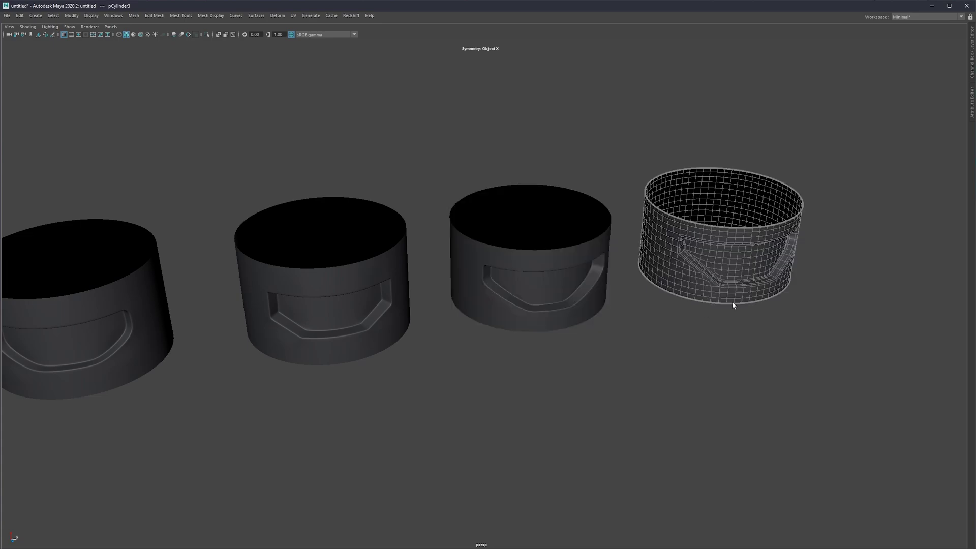
shift+click(600, 293)
key(ctrl+1)
click(675, 320)
alt+drag(676, 321, 540, 268)
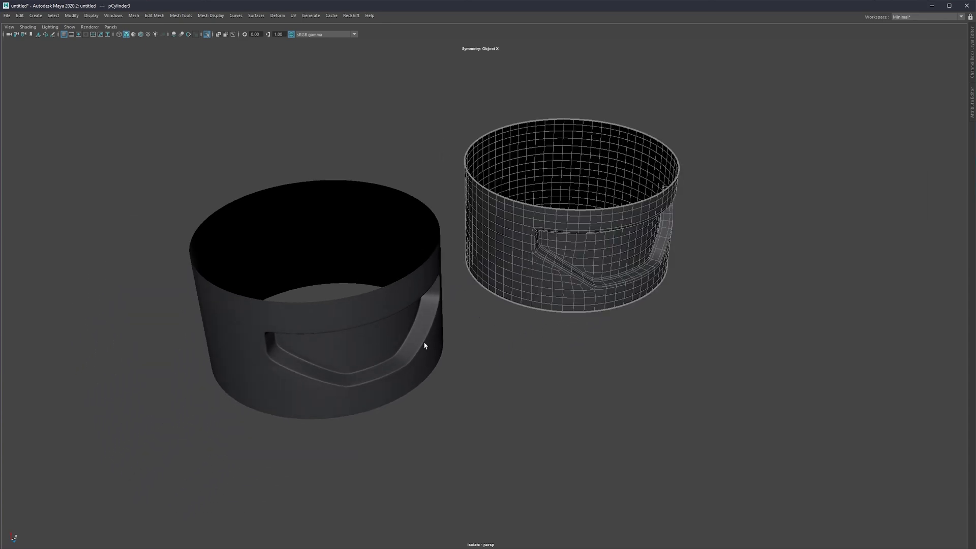
Turn the default material display back on and compare the recess shading of the two dense cylinders from above
alt+drag(512, 385, 499, 335)
key(5)
alt+middle_drag(515, 331, 438, 341)
scroll(362, 379, up, 3)
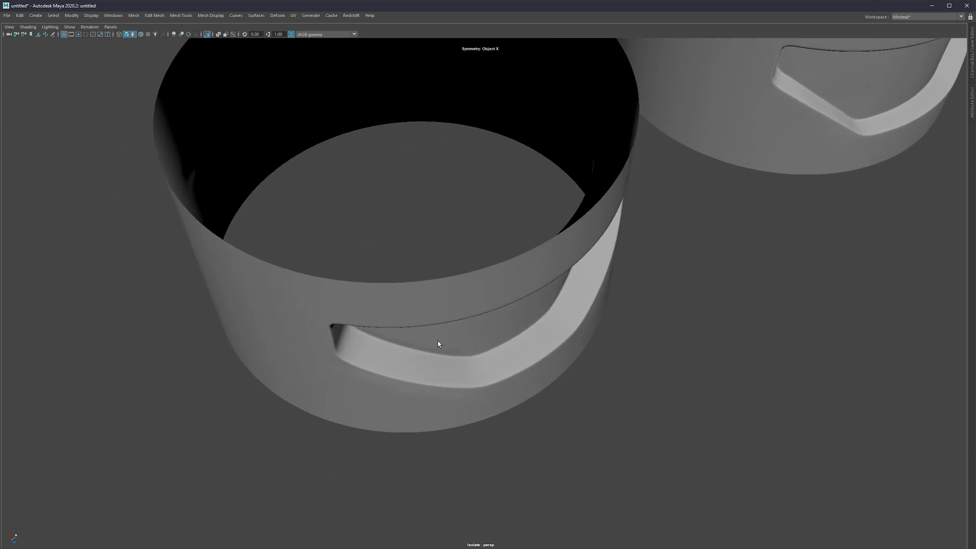
alt+drag(438, 340, 369, 370)
scroll(325, 351, down, 4)
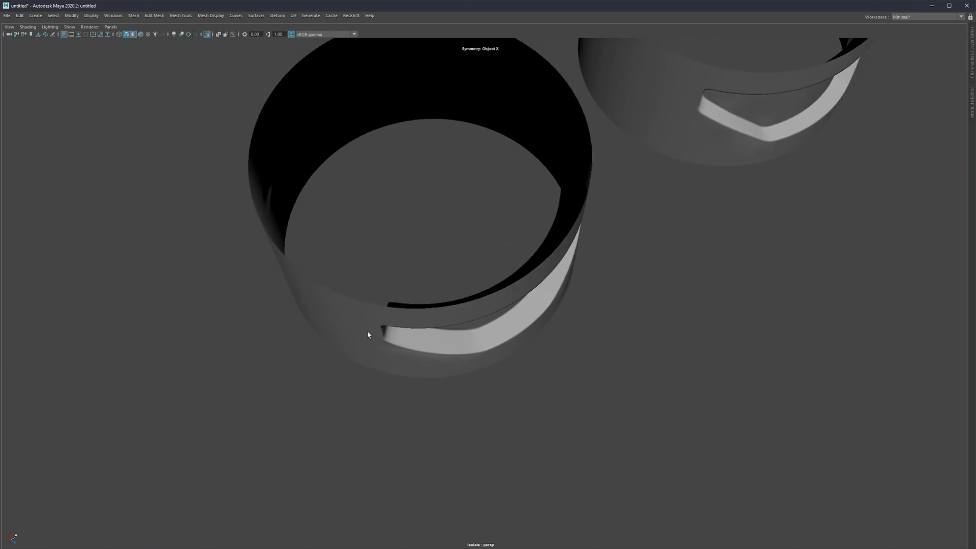
alt+middle_drag(623, 277, 377, 403)
alt+middle_drag(577, 239, 532, 308)
alt+drag(532, 308, 488, 308)
scroll(488, 308, down, 3)
Show wireframe on the shaded surfaces and compare the topology around both dense cylinders' recesses
click(488, 308)
shift+click(329, 319)
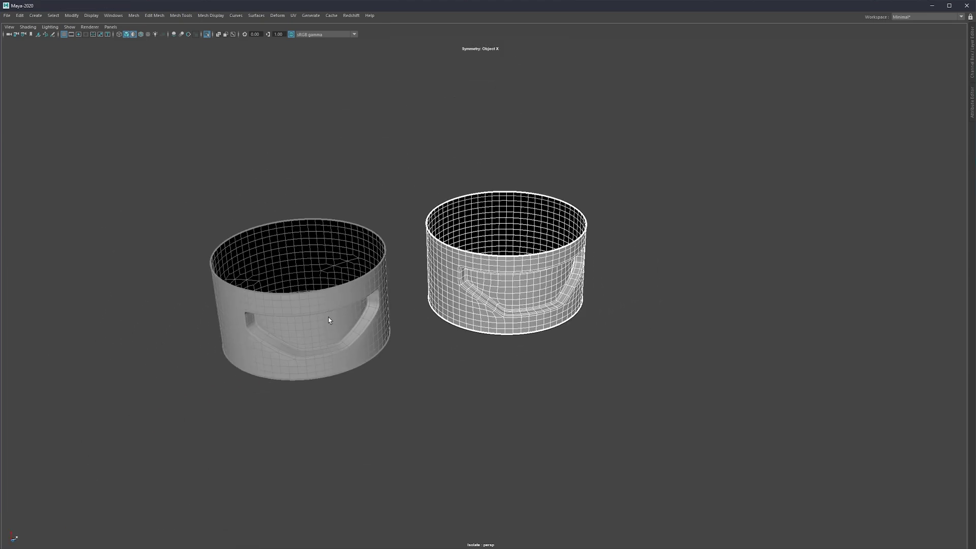
click(416, 381)
key(alt+5)
alt+drag(375, 379, 520, 364)
scroll(521, 362, up, 2)
alt+middle_drag(529, 356, 483, 399)
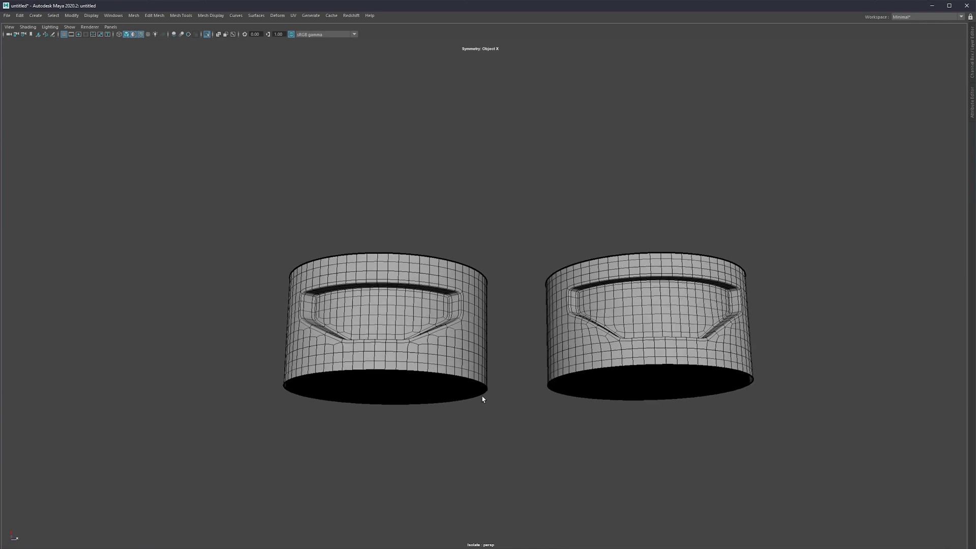
alt+drag(483, 398, 601, 424)
alt+middle_drag(530, 420, 486, 325)
alt+drag(486, 324, 494, 340)
Bring all cylinders back into view, then isolate and frame the plain cylinder that has no recess
key(ctrl+1)
scroll(495, 340, down, 1)
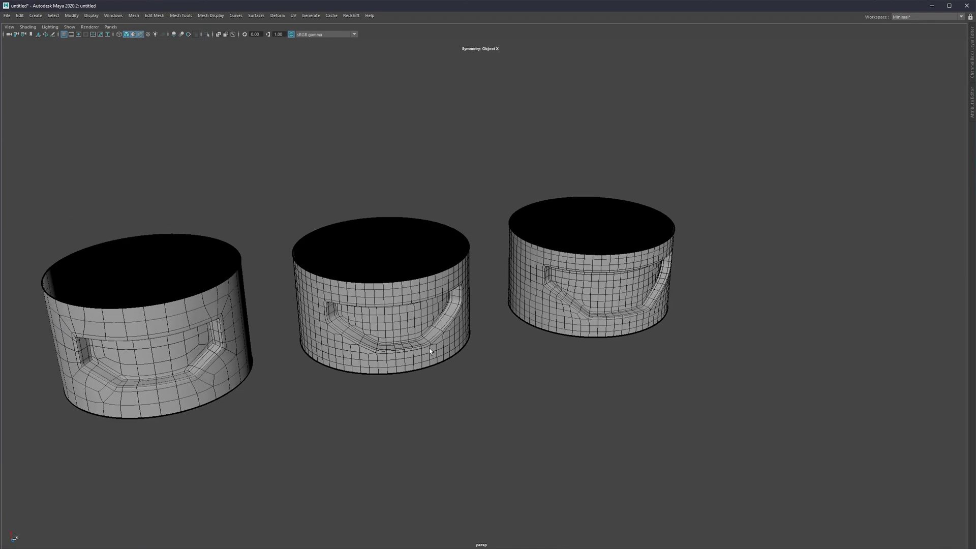
alt+middle_drag(430, 349, 517, 341)
scroll(517, 341, down, 3)
alt+drag(517, 341, 356, 348)
click(312, 333)
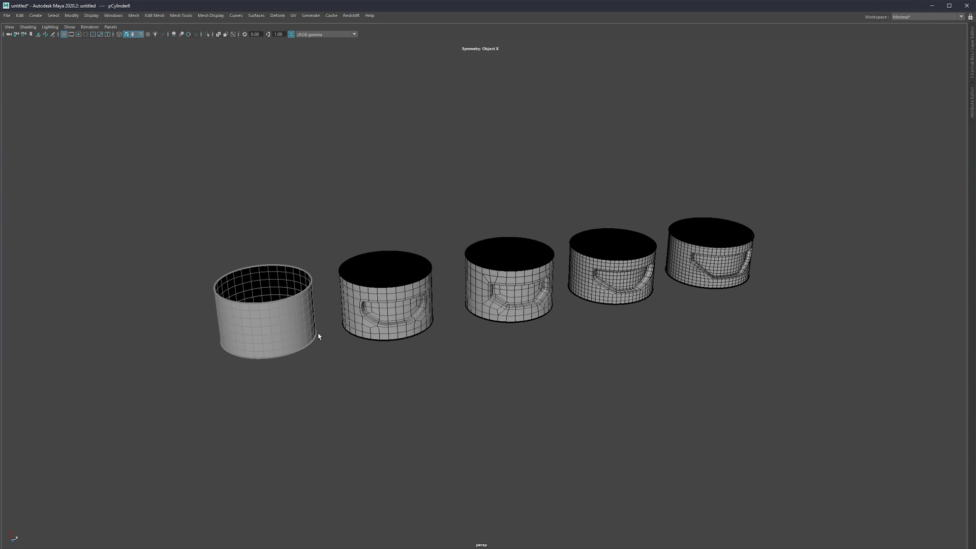
key(ctrl+1)
key(f)
alt+drag(461, 317, 447, 307)
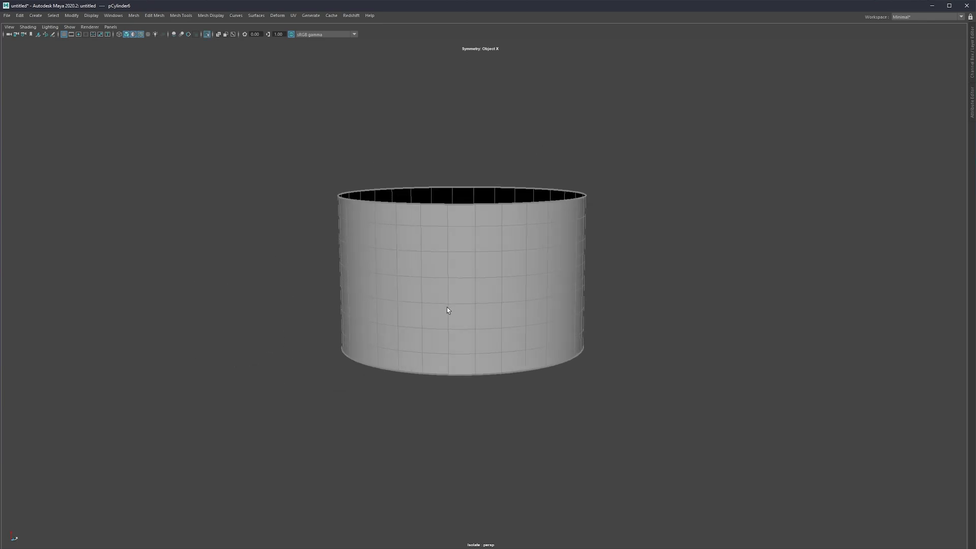
scroll(445, 305, up, 3)
scroll(381, 306, down, 2)
alt+drag(380, 306, 425, 310)
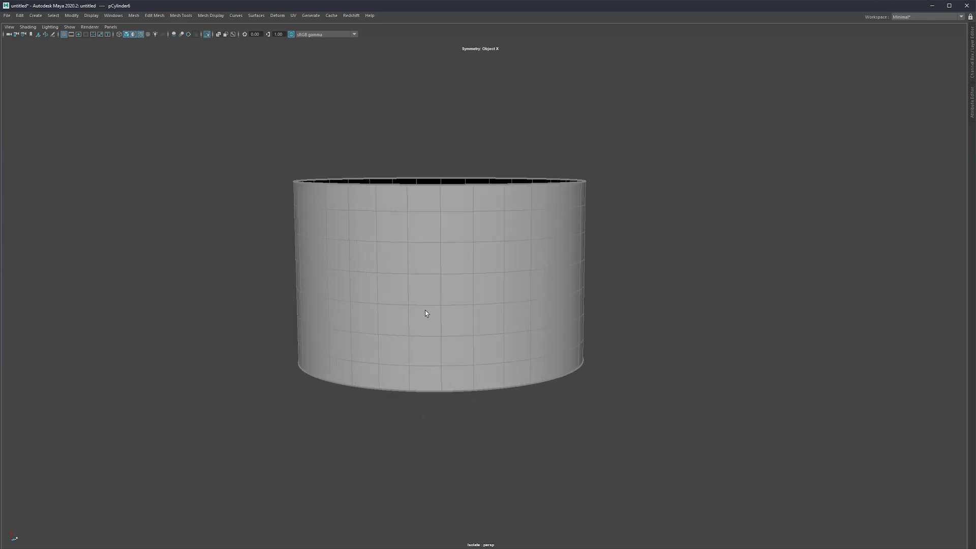
Cut a symmetrical diagonal edge across the plain cylinder with the Multi-Cut tool, spanning three columns and two rows of the grid
key(F10)
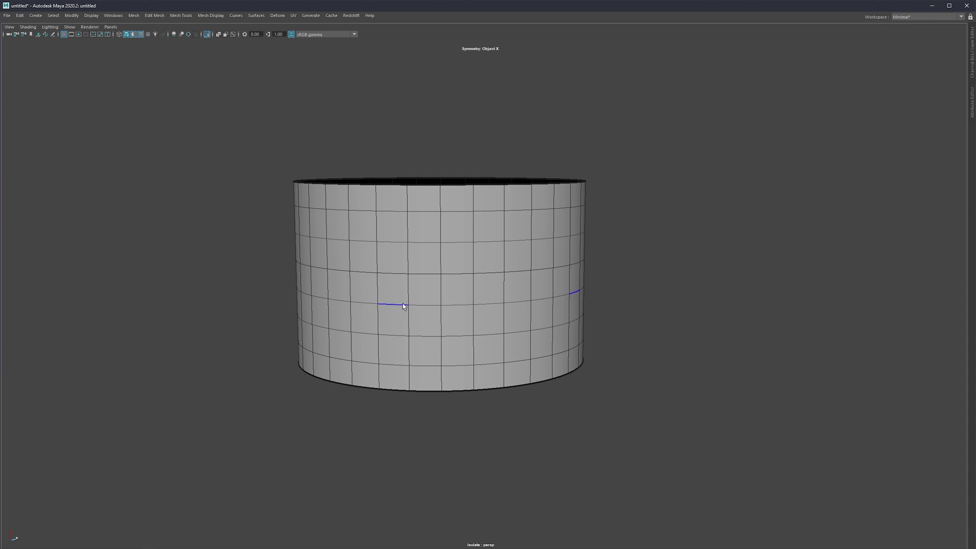
scroll(432, 304, down, 2)
alt+middle_drag(439, 294, 432, 288)
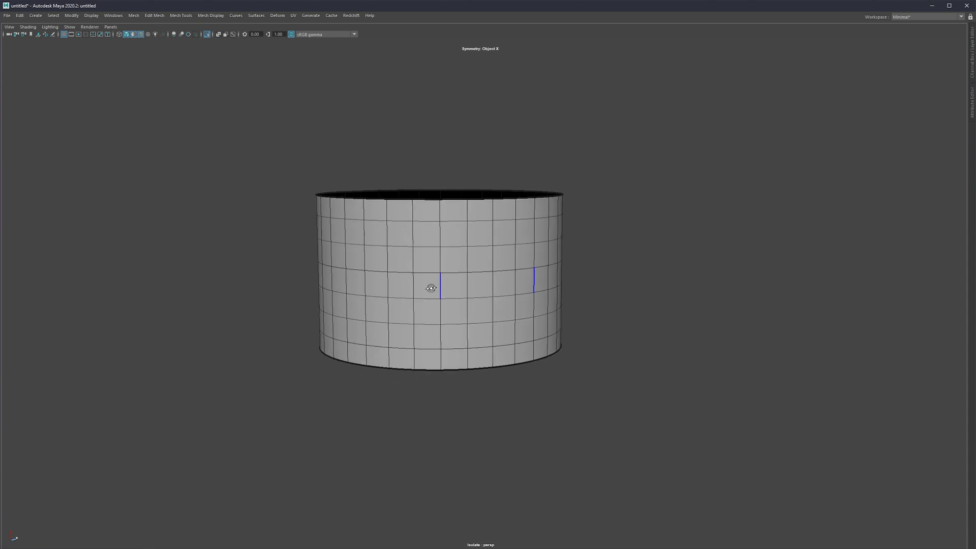
alt+drag(431, 288, 434, 293)
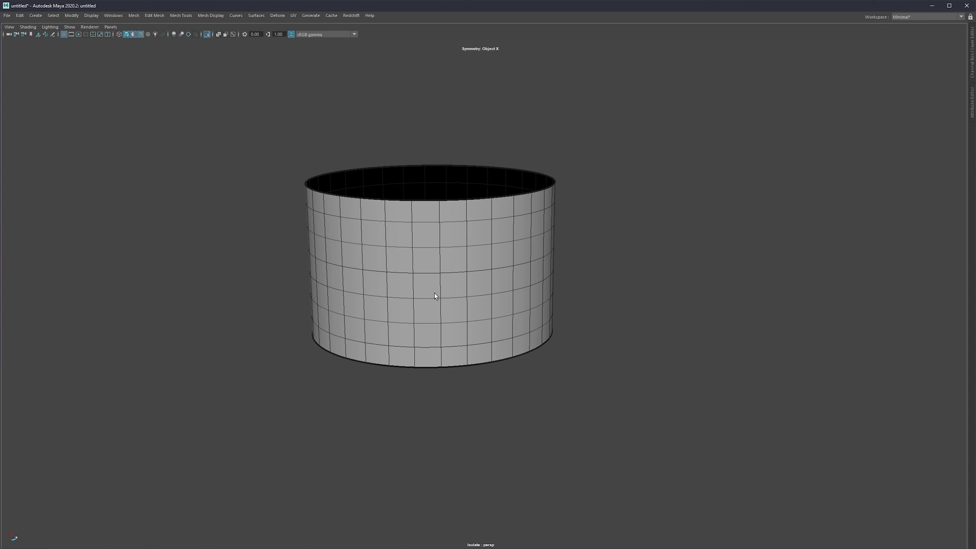
alt+drag(460, 287, 410, 286)
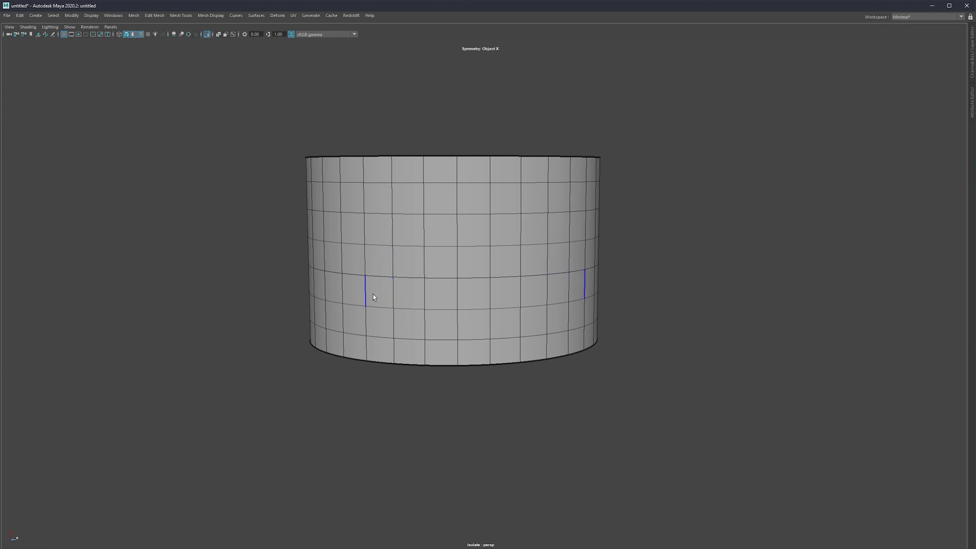
click(395, 294)
shift+right_drag(463, 248, 514, 239)
alt+drag(447, 261, 472, 270)
click(467, 279)
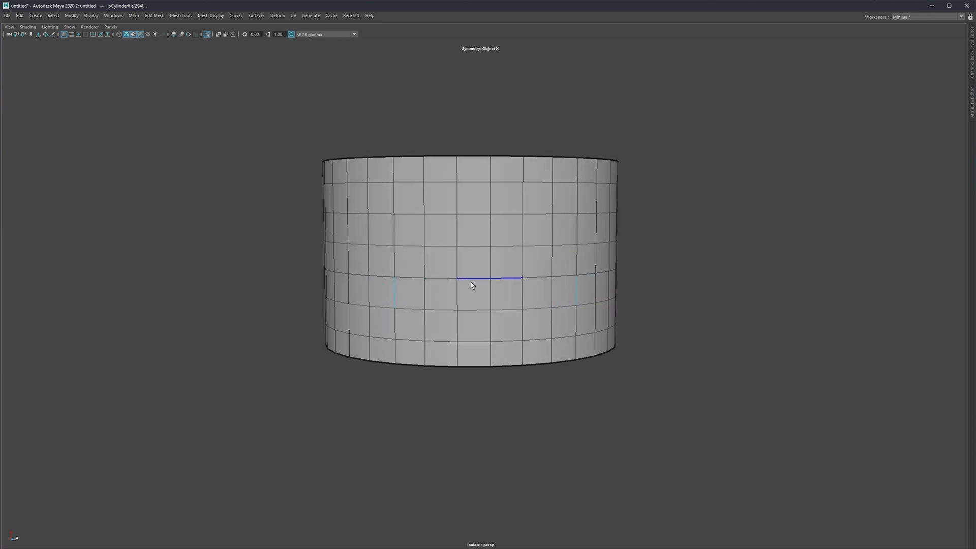
key(ctrl+shift+x)
click(425, 311)
click(348, 243)
key(Return)
Examine the triangular and five-sided faces formed where the diagonal cut crosses the grid
alt+drag(467, 271, 424, 284)
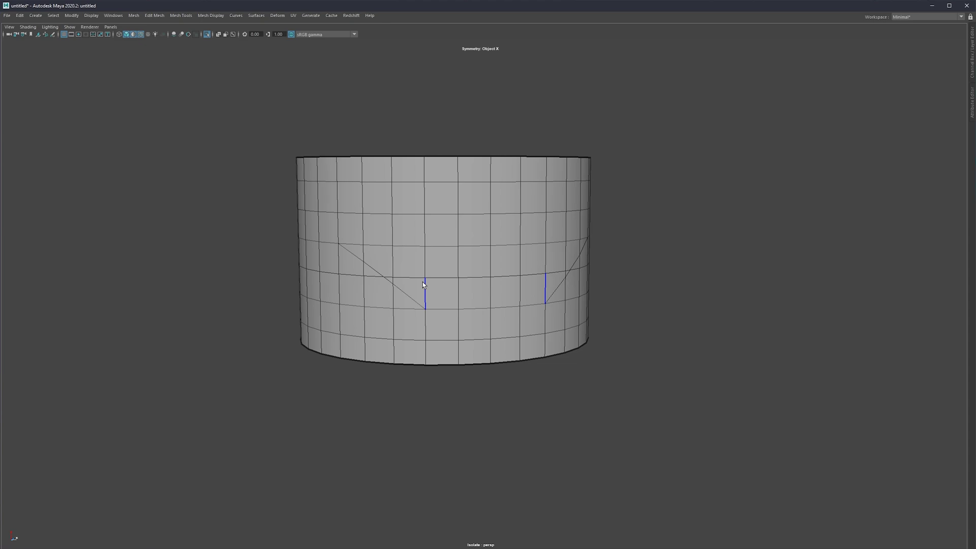
alt+right_drag(403, 283, 427, 289)
alt+drag(427, 289, 407, 282)
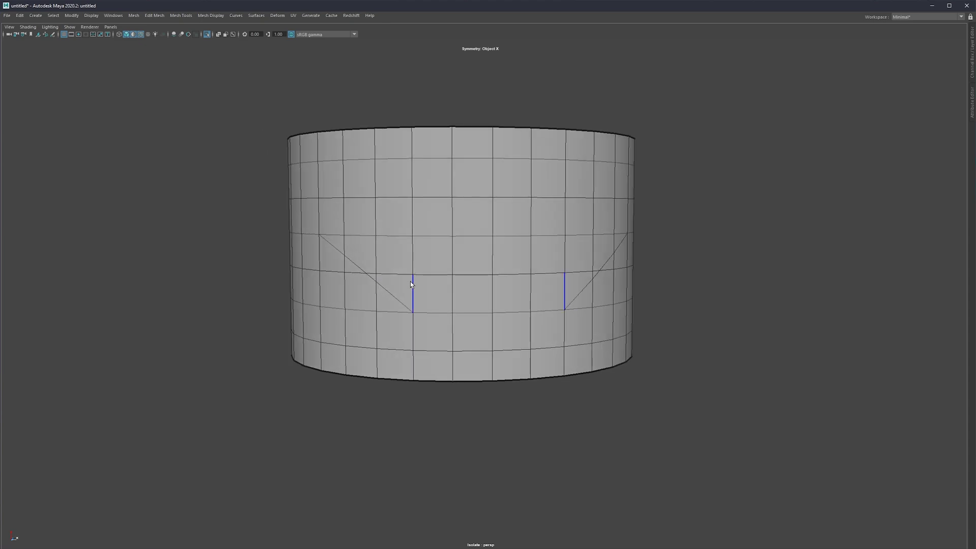
alt+right_drag(377, 275, 389, 275)
alt+drag(338, 266, 366, 268)
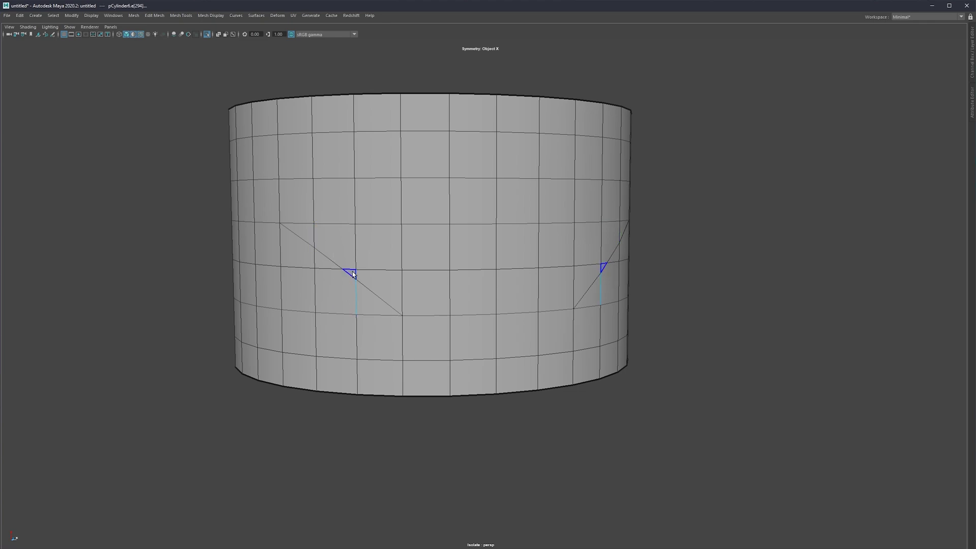
click(352, 272)
click(337, 293)
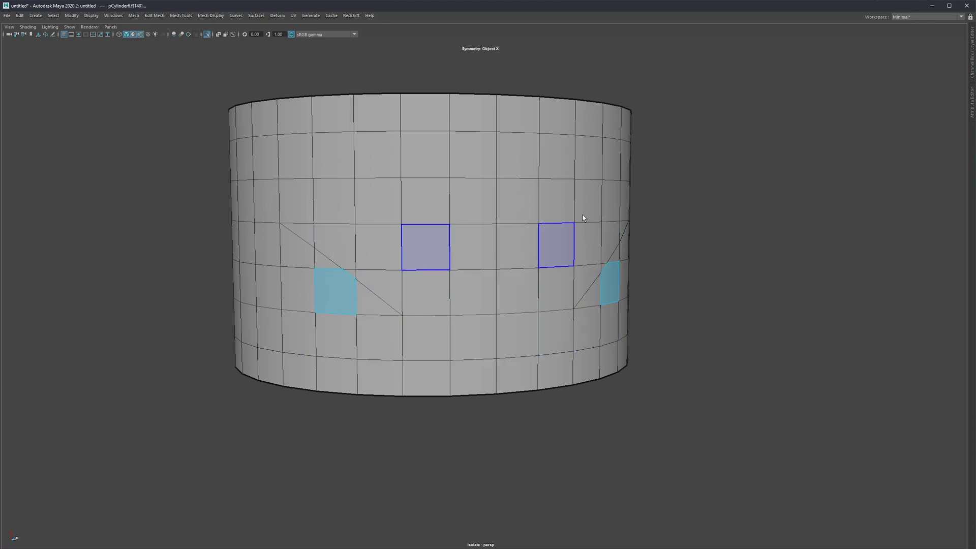
Apply Smooth to the whole cylinder mesh to subdivide it, including the diagonal cuts
key(F8)
shift+right_drag(439, 227, 436, 268)
alt+drag(377, 273, 430, 275)
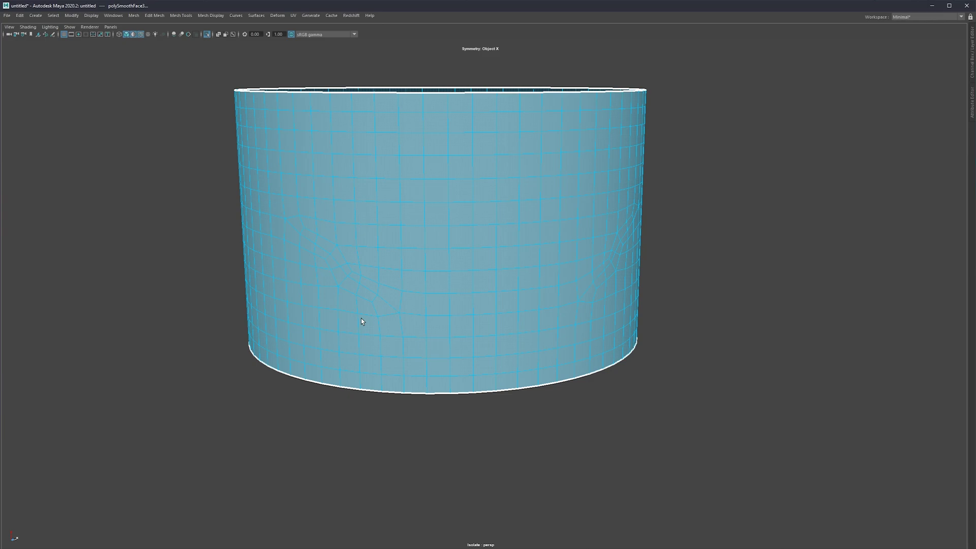
Undo the smoothing of the cylinder to return to the coarse grid with the unsmoothed diagonal cuts
click(407, 401)
scroll(374, 262, up, 2)
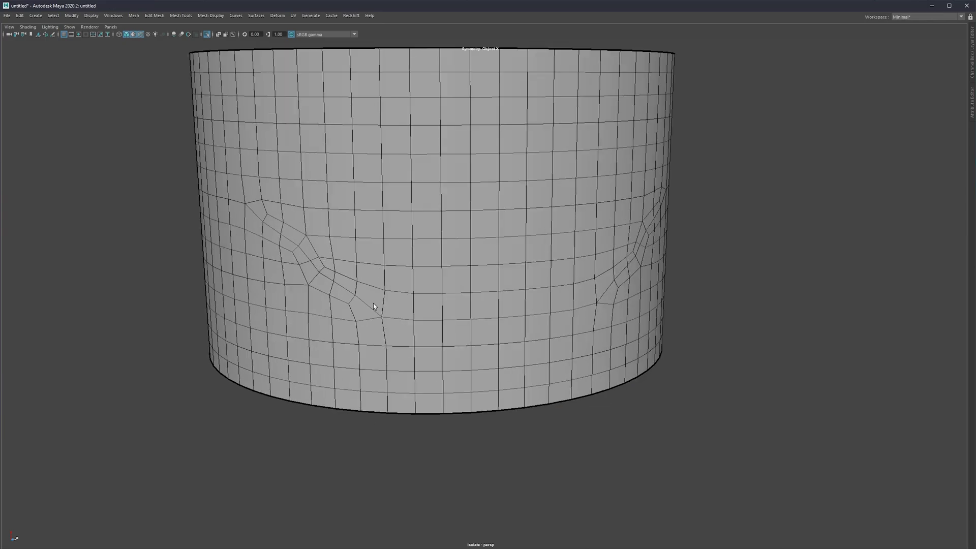
alt+drag(374, 303, 364, 292)
click(364, 293)
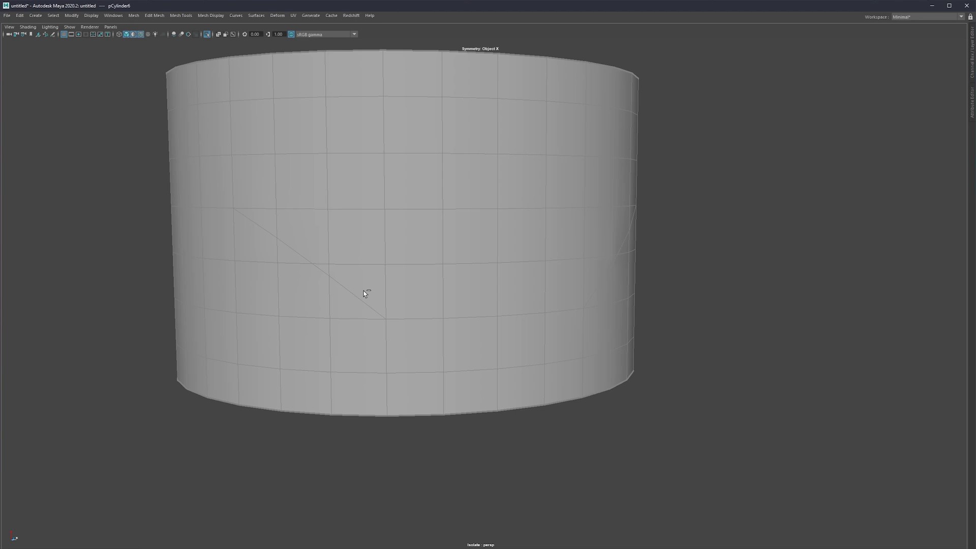
Try target-welding the grid vertex nearest the middle of the diagonal onto the point where the cut crosses the row
right_drag(321, 277, 300, 267)
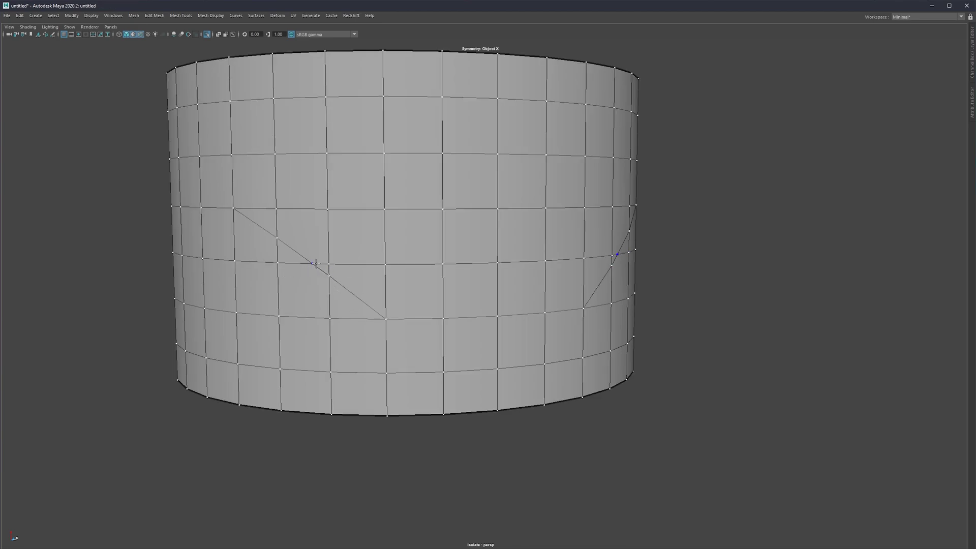
drag(329, 263, 314, 265)
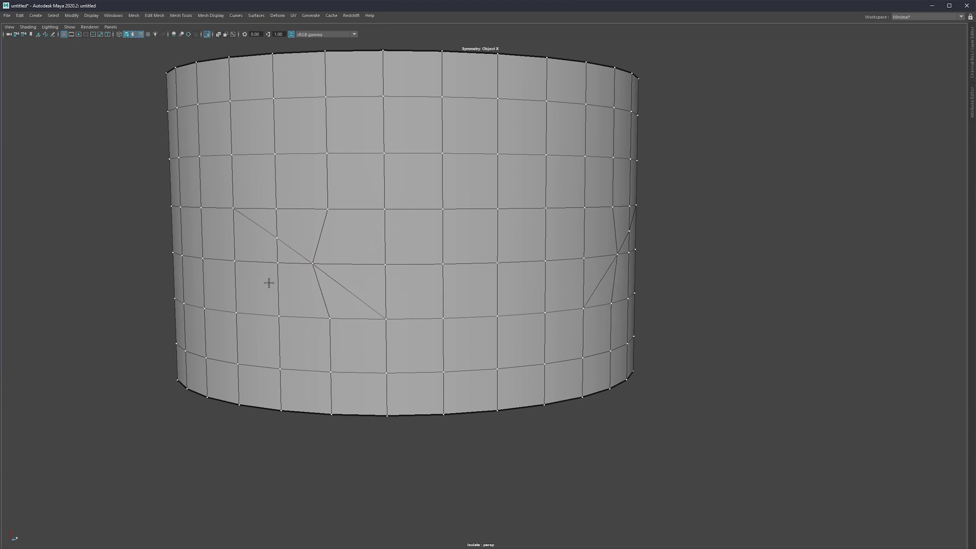
key(ctrl+z)
key(ctrl+z)
Apply Smooth to the whole cylinder with the grid vertices left unwelded from the diagonal cut
right_drag(364, 277, 397, 247)
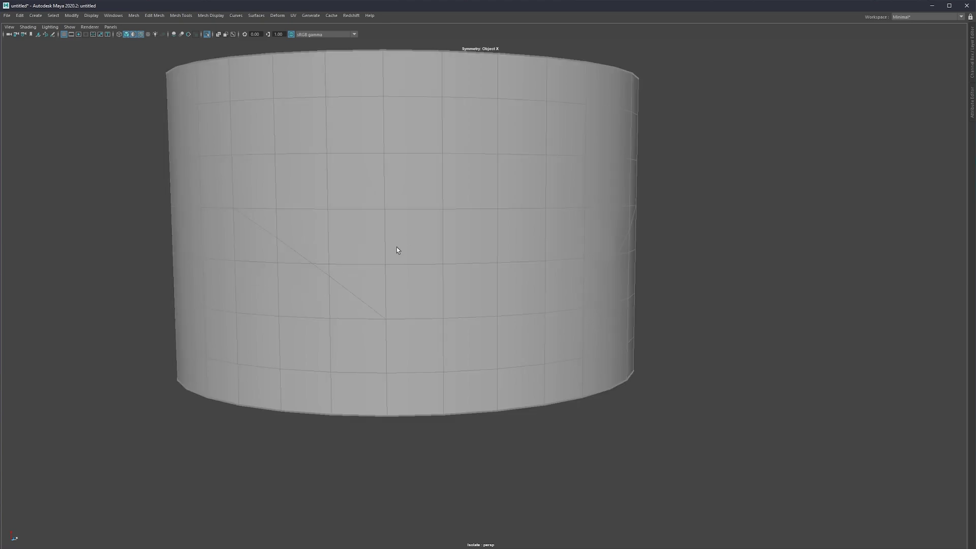
shift+right_click(369, 252)
click(369, 297)
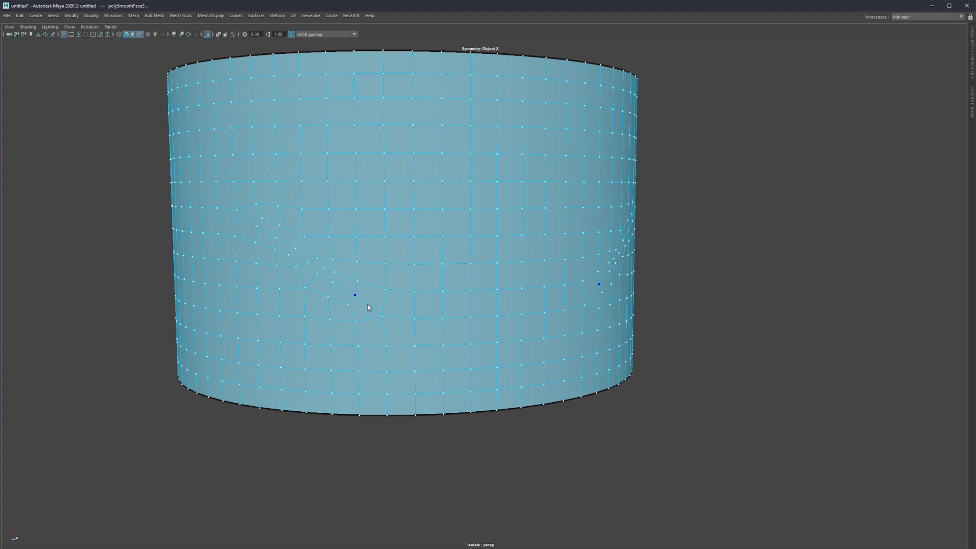
Cut a straight Multi-Cut line through the smoothed mesh between the diagonal's two end vertices
click(362, 303)
shift+double_click(251, 220)
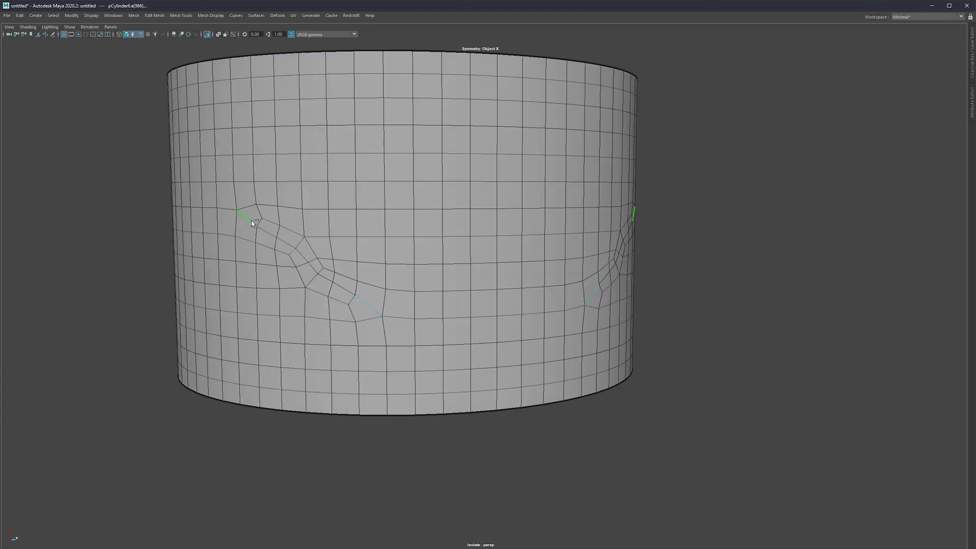
key(ctrl+shift+x)
click(383, 316)
click(237, 211)
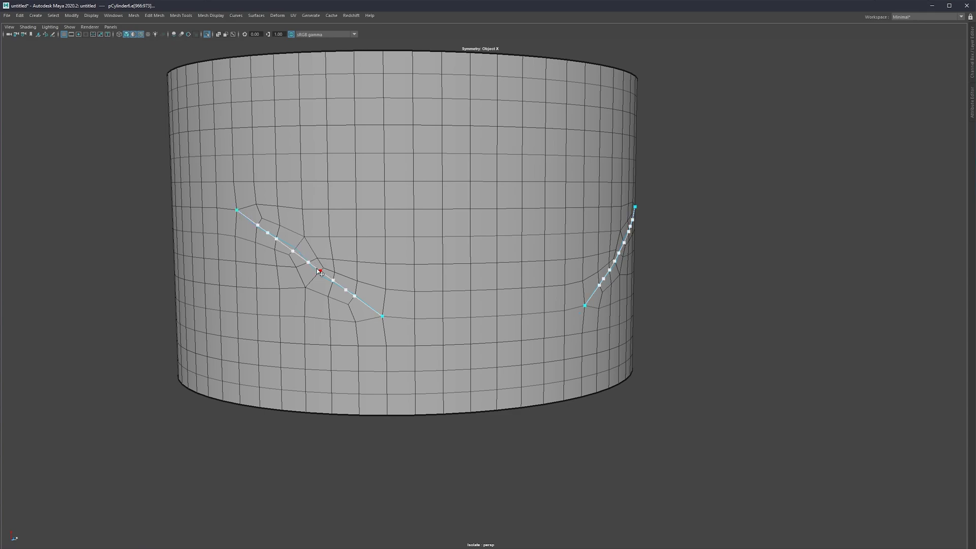
key(q)
scroll(342, 268, up, 2)
scroll(343, 270, up, 5)
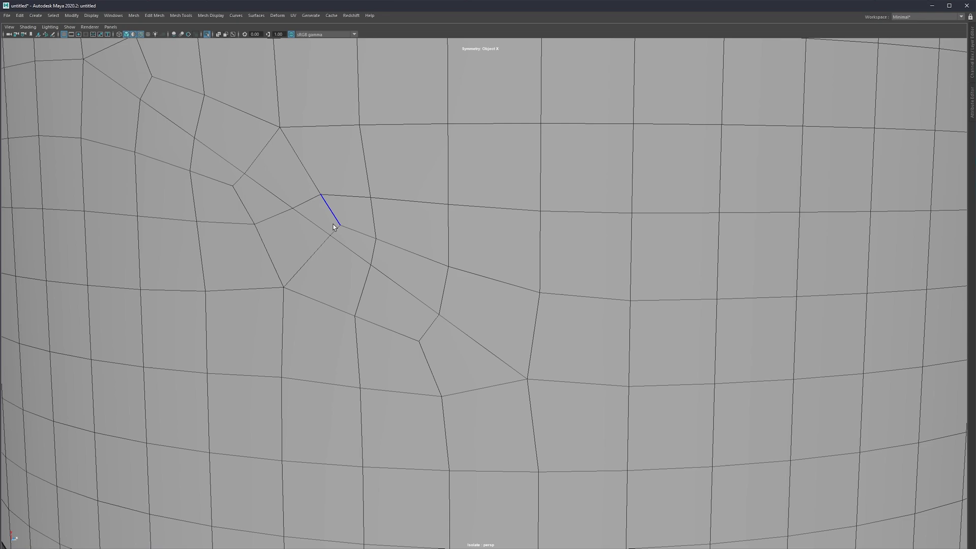
Undo the straight cut and the smoothing to return to the coarse cylinder with the diagonal cut
click(344, 236)
click(327, 219)
scroll(349, 227, down, 7)
key(ctrl+z)
key(ctrl+z)
key(ctrl+z)
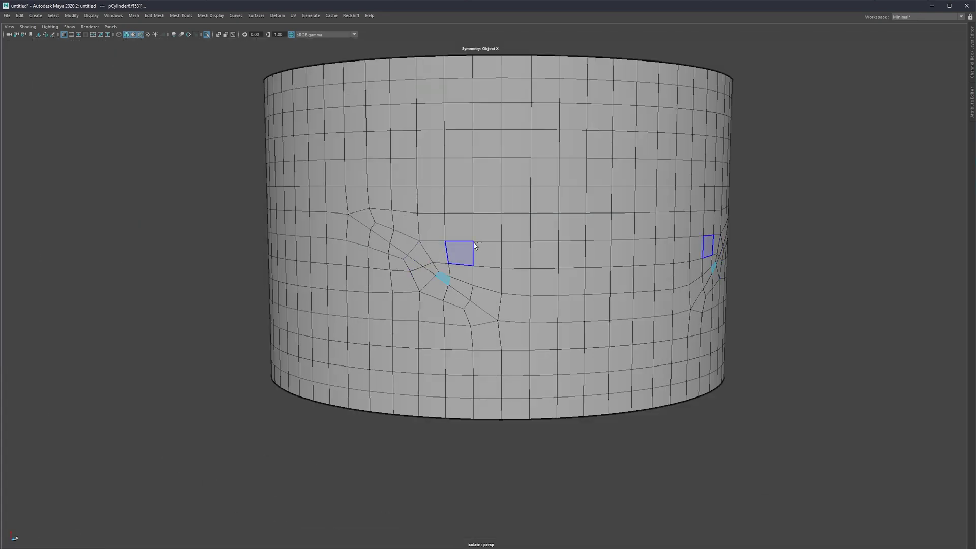
key(ctrl+z)
key(ctrl+z)
key(ctrl+z)
key(ctrl+z)
key(ctrl+z)
key(ctrl+z)
key(ctrl+z)
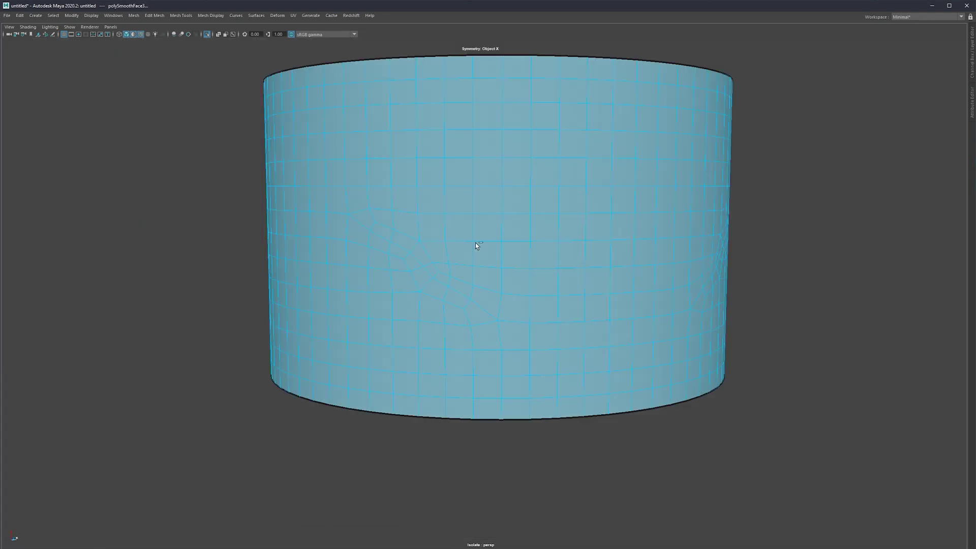
key(ctrl+z)
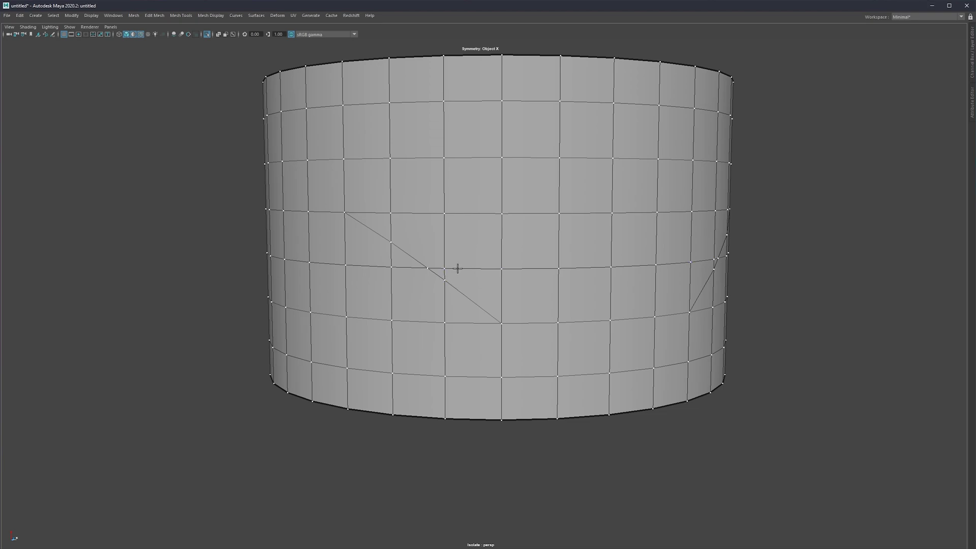
Target-weld the nearby grid vertex onto the middle crossing of the diagonal, and apply Smooth to the whole cylinder
drag(444, 268, 428, 268)
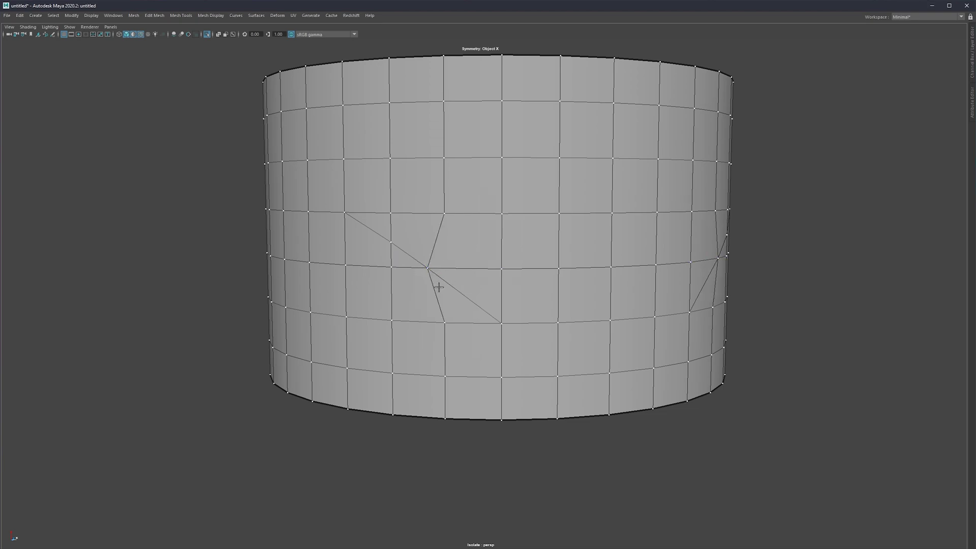
key(q)
click(432, 278)
right_drag(478, 266, 499, 254)
shift+right_click(490, 229)
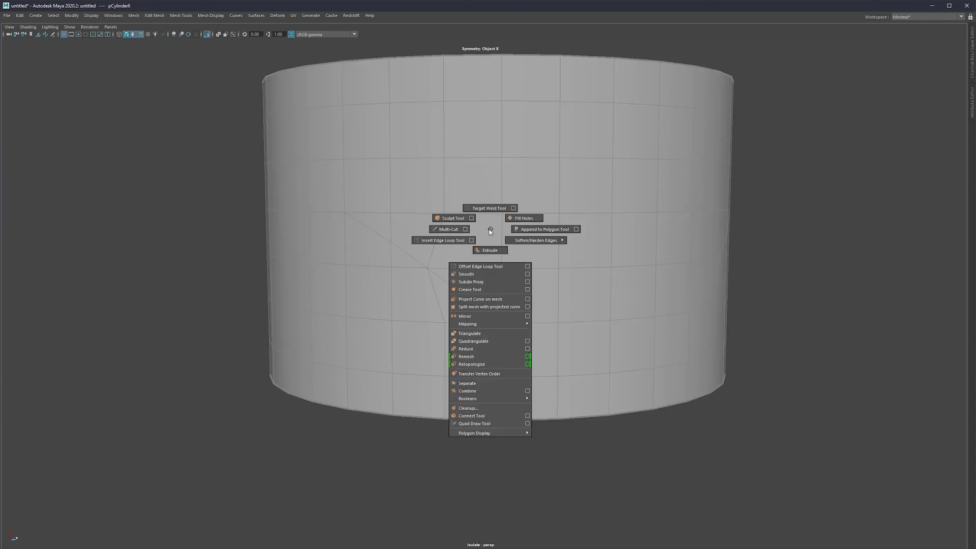
click(483, 274)
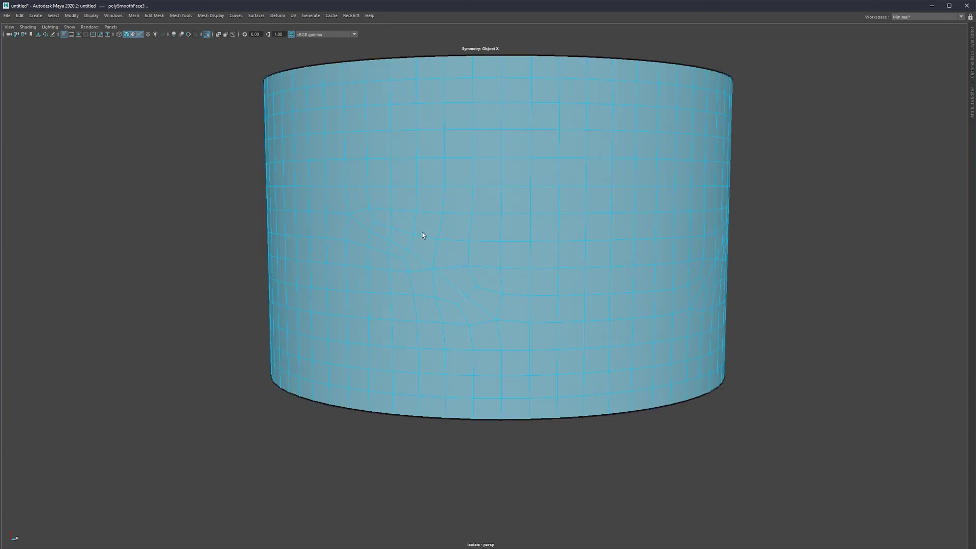
Cut a straight edge between the upper and lower end vertices of the smoothed diagonal with Multi-Cut
click(435, 256)
click(483, 315)
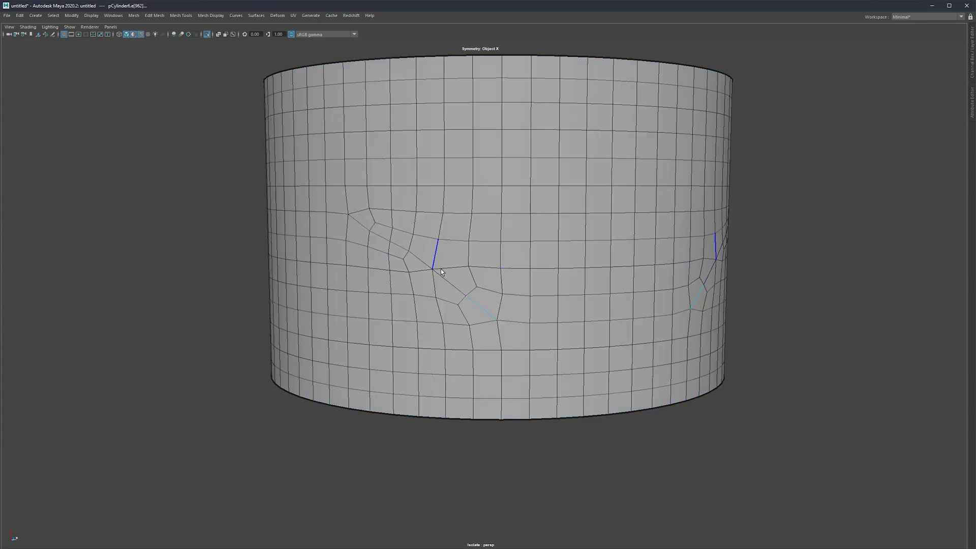
shift+double_click(358, 222)
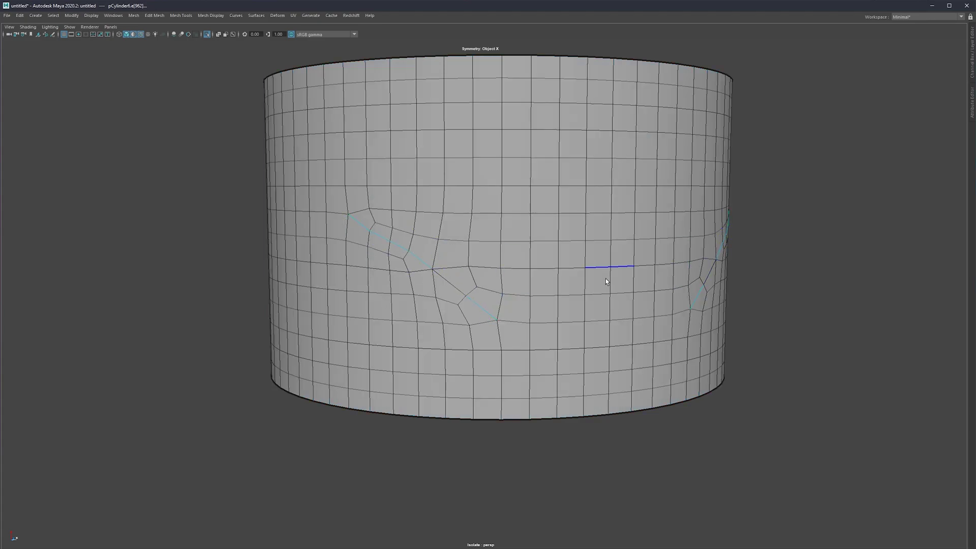
shift+click(452, 286)
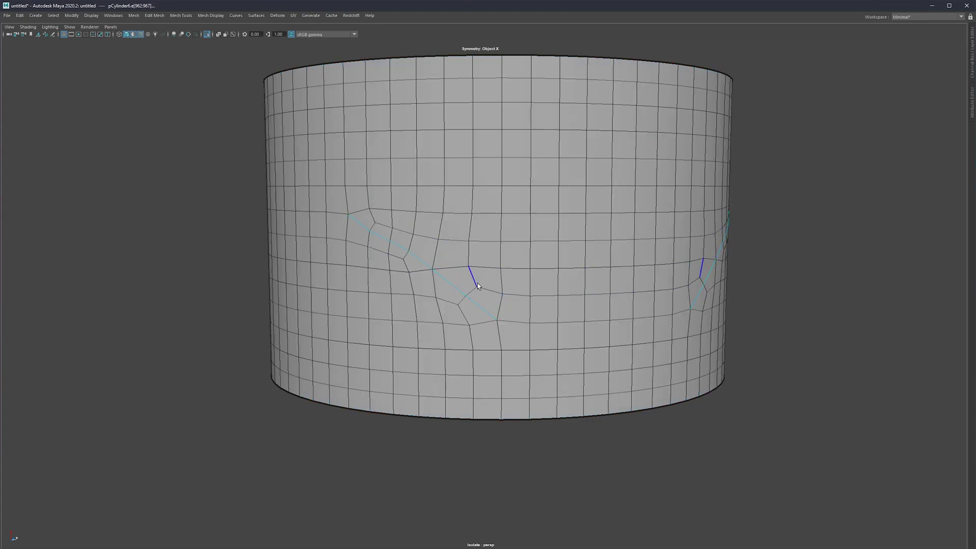
shift+click(497, 320)
click(348, 215)
key(q)
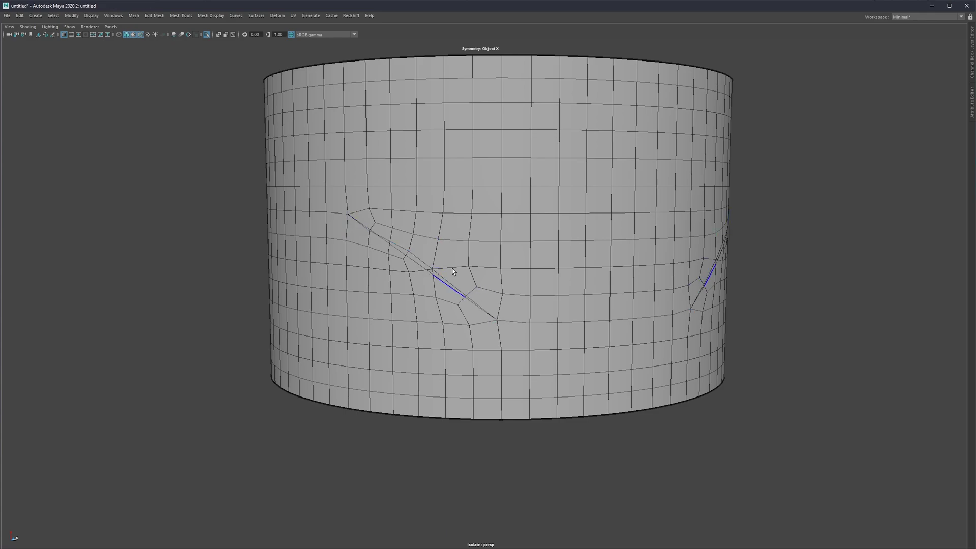
Delete the old curved edges running alongside the new straight diagonal cut
double_click(447, 280)
double_click(421, 260)
click(444, 275)
shift+click(445, 278)
key(ctrl+Delete)
scroll(414, 276, up, 4)
Target-weld the stray vertices at the middle of the diagonal into the crossing vertex on the straight line
key(F9)
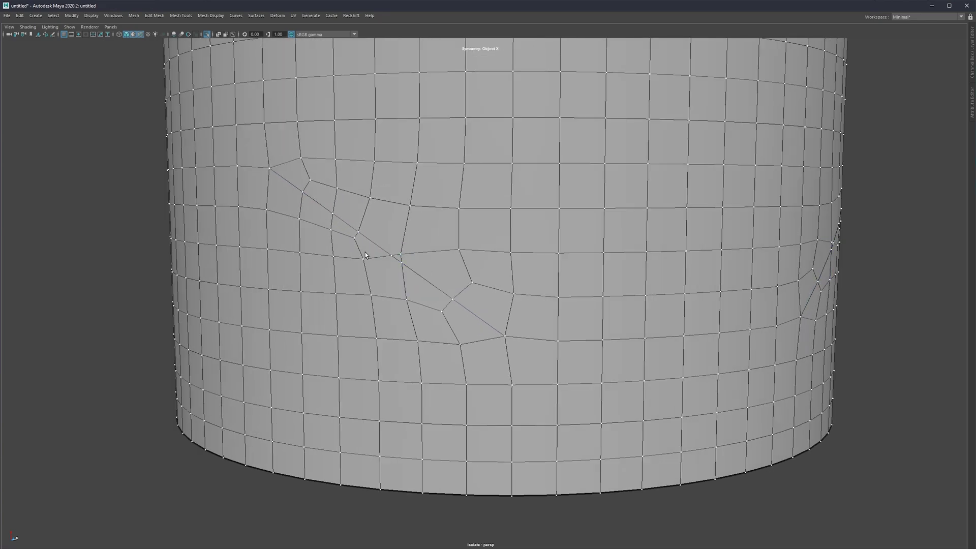
drag(400, 253, 391, 255)
drag(402, 262, 391, 255)
Examine the faces and vertices along the straightened diagonal for remaining irregular topology
click(355, 238)
scroll(356, 237, up, 3)
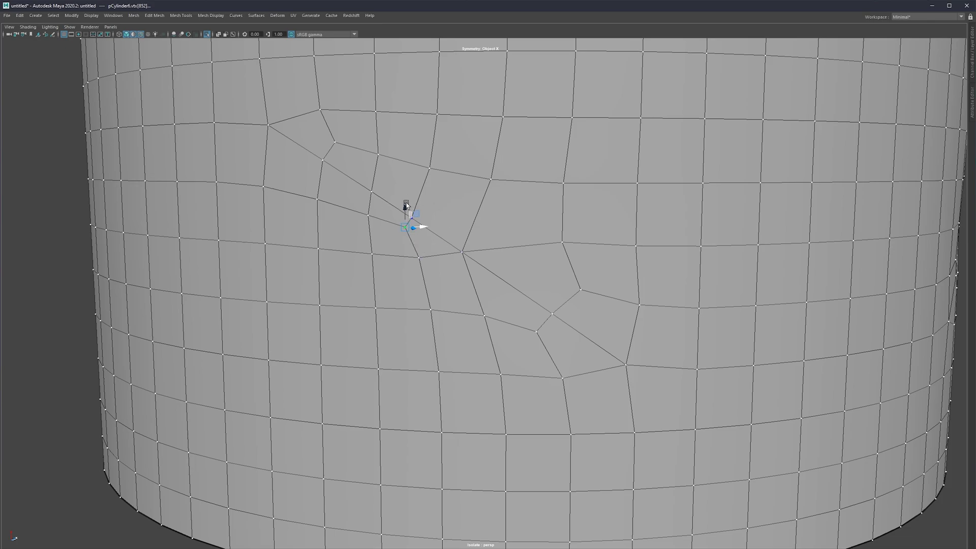
scroll(451, 233, down, 4)
right_drag(474, 201, 471, 229)
scroll(451, 233, up, 3)
scroll(449, 227, down, 5)
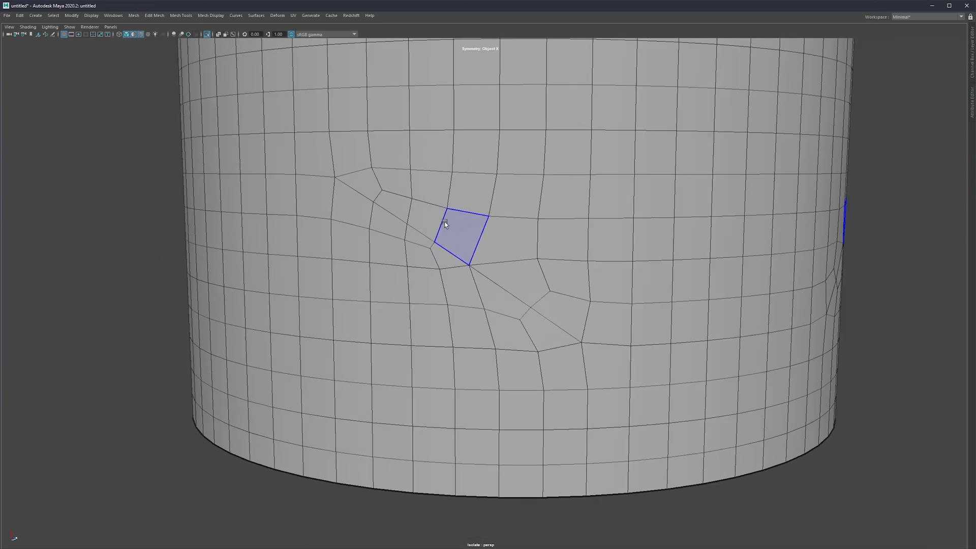
alt+middle_drag(446, 222, 414, 254)
scroll(413, 254, up, 2)
alt+middle_drag(344, 246, 408, 237)
Cut a straight vertical edge past the diagonal's upper end, joining the grid vertices directly above and below it
key(ctrl+shift+x)
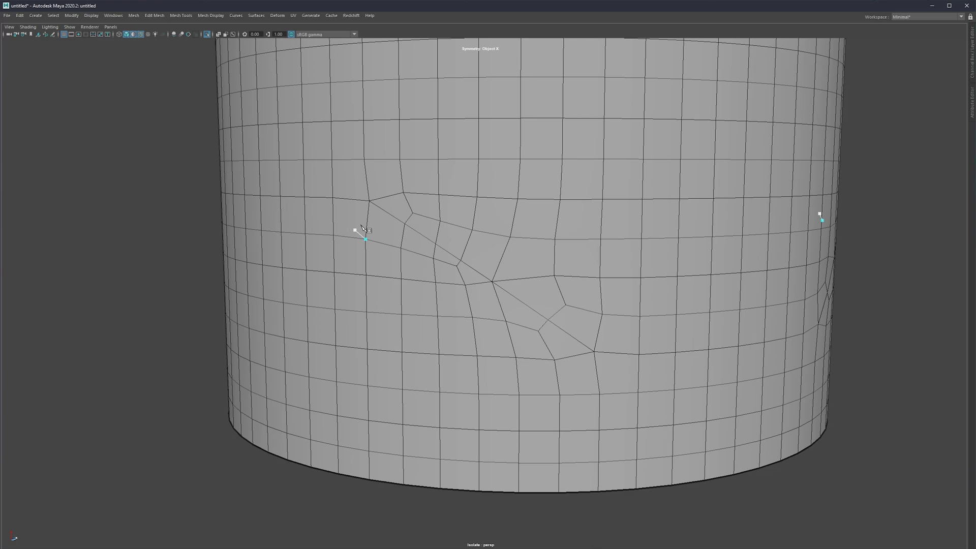
alt+middle_drag(368, 199, 413, 211)
scroll(413, 211, up, 1)
alt+drag(413, 211, 432, 202)
click(404, 160)
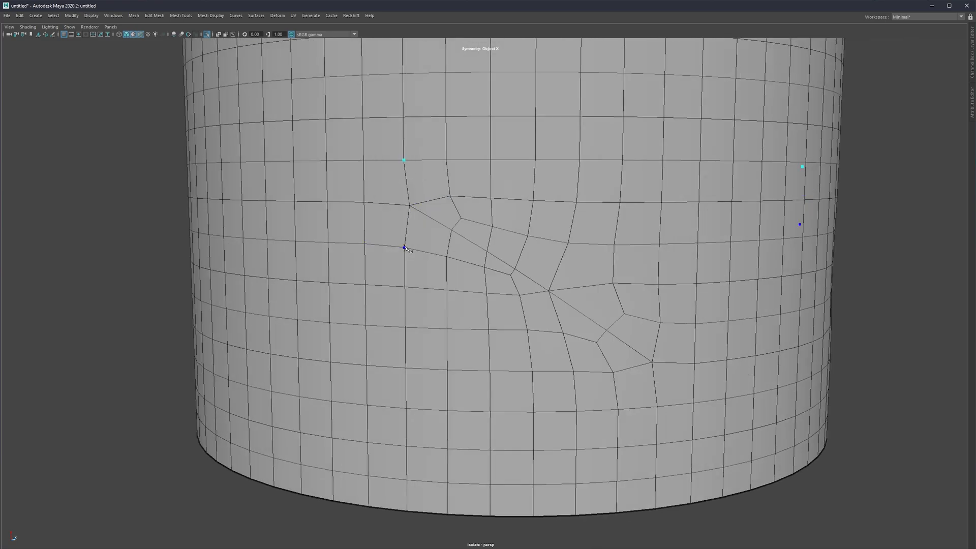
click(403, 247)
right_click(403, 247)
Cut a straight horizontal edge past the diagonal's lower end and align the corner vertices with the straight grid lines
alt+middle_drag(620, 319, 491, 274)
alt+drag(491, 274, 484, 275)
key(F11)
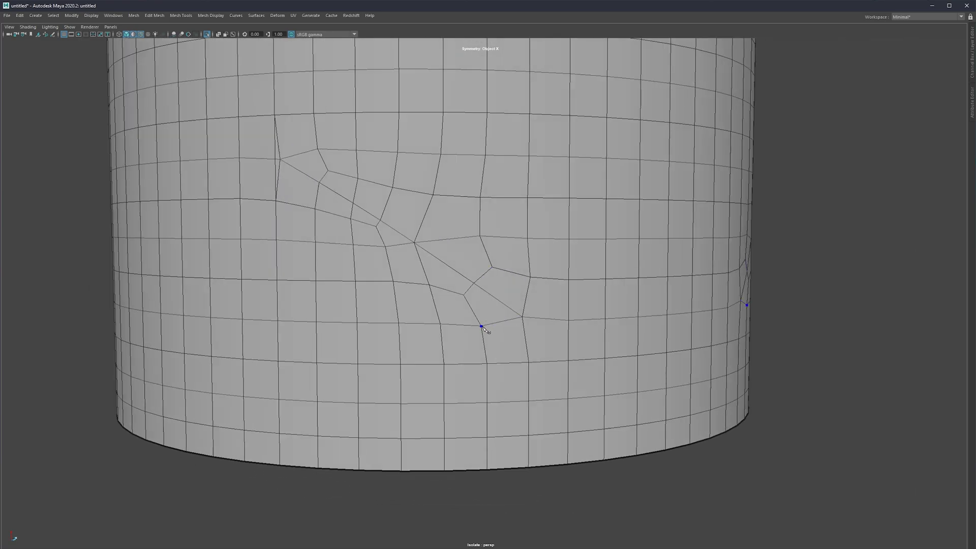
click(554, 319)
key(F9)
alt+drag(523, 320, 349, 205)
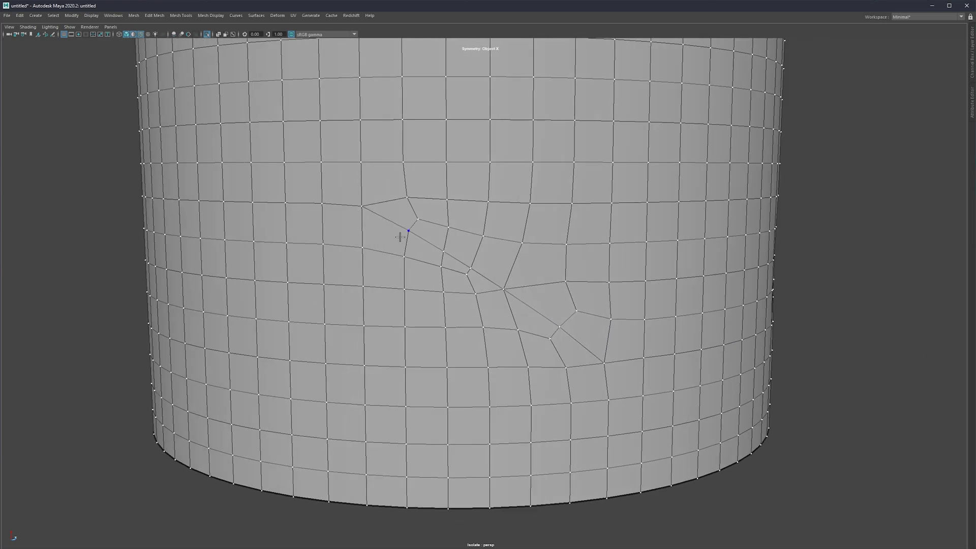
Select the faces bordering the inner side of the diagonal and the row along the recess's lower edge
click(388, 202)
mouse_move(426, 228)
mouse_down()
mouse_move(523, 279)
mouse_move(574, 323)
mouse_move(543, 322)
mouse_up()
scroll(575, 324, down, 4)
shift+click(543, 323)
shift+click(616, 319)
shift+click(587, 320)
shift+click(568, 322)
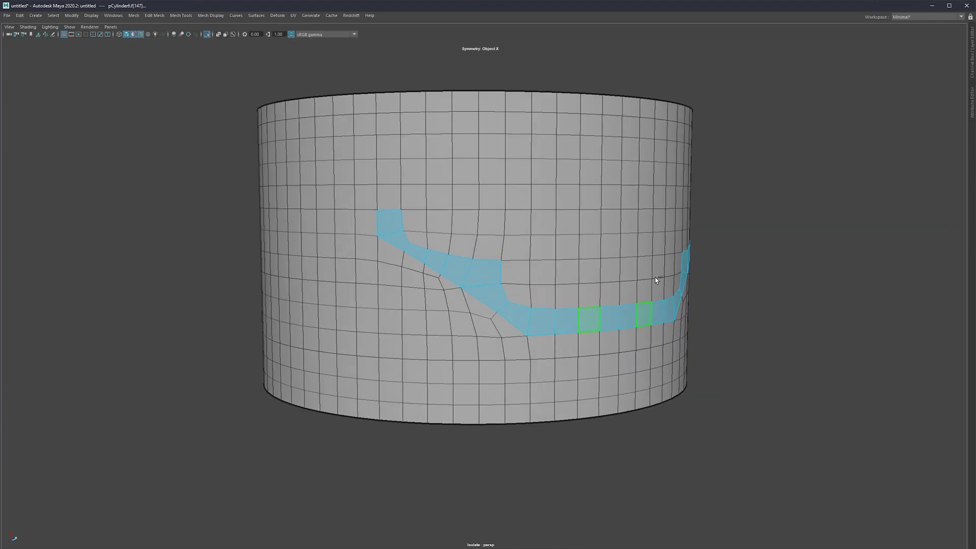
scroll(636, 264, down, 2)
alt+drag(450, 258, 448, 275)
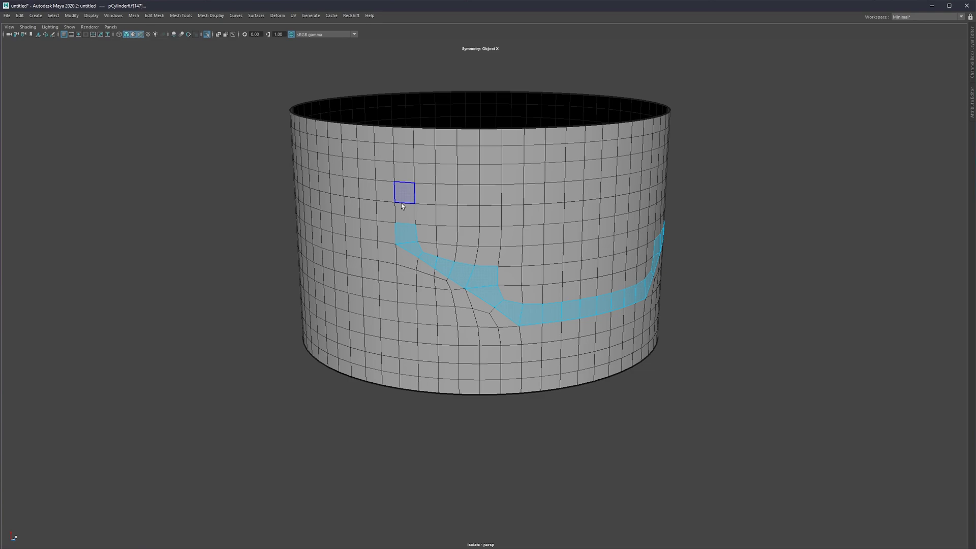
Add the recess's side column and only the front section of its upper row to the face selection
click(437, 196)
shift+double_click(572, 193)
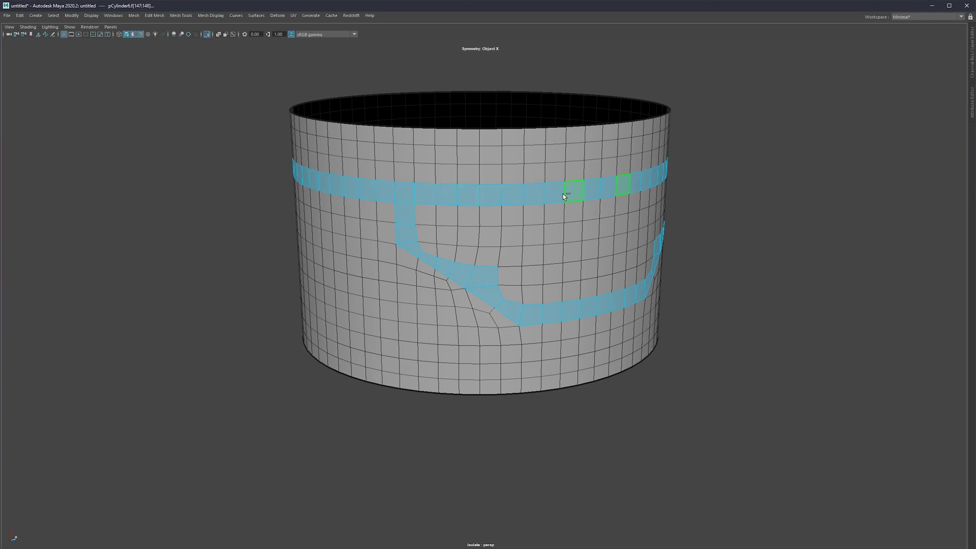
alt+drag(490, 216, 491, 203)
key(ctrl+z)
shift+click(548, 189)
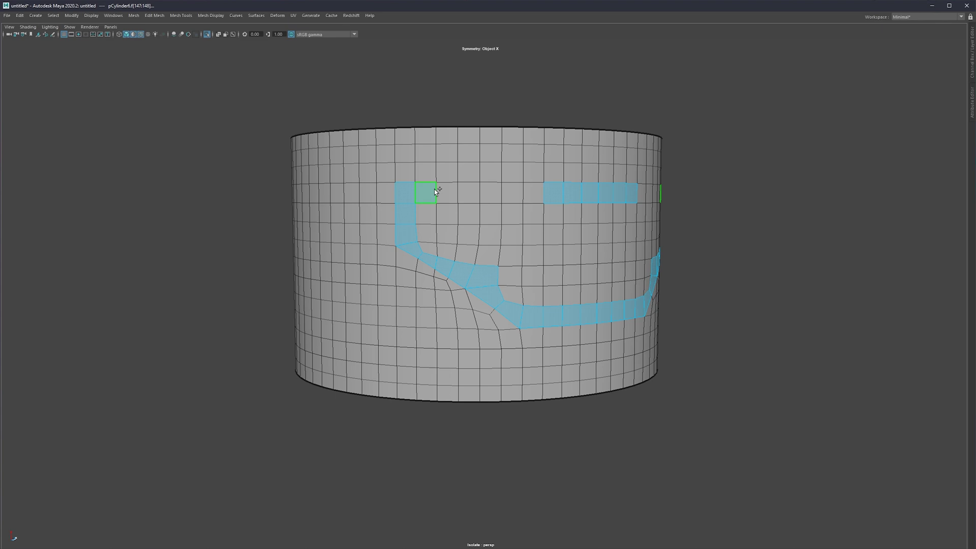
shift+double_click(441, 196)
Add the remaining interior rows of faces so the selection fills the entire sharp-cornered recess area
shift+click(428, 213)
shift+double_click(586, 219)
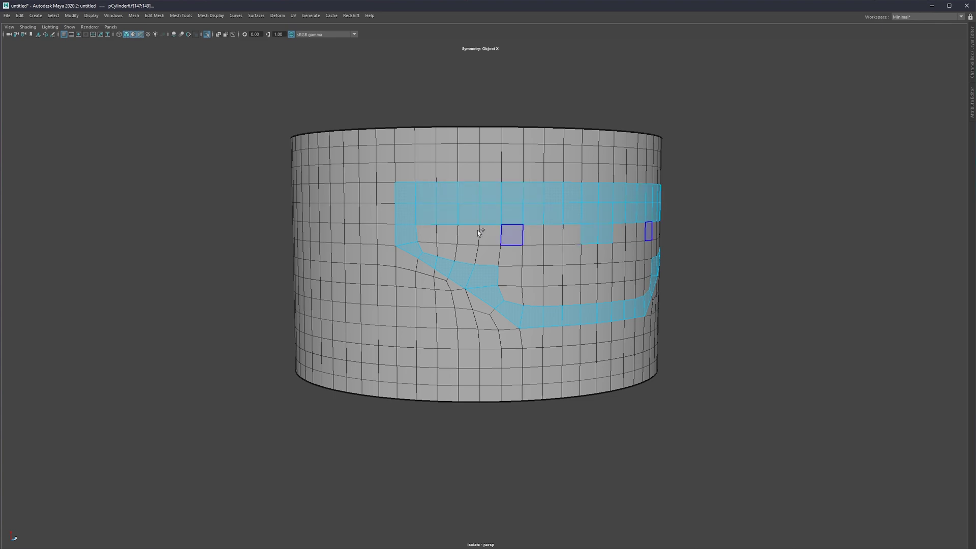
click(427, 234)
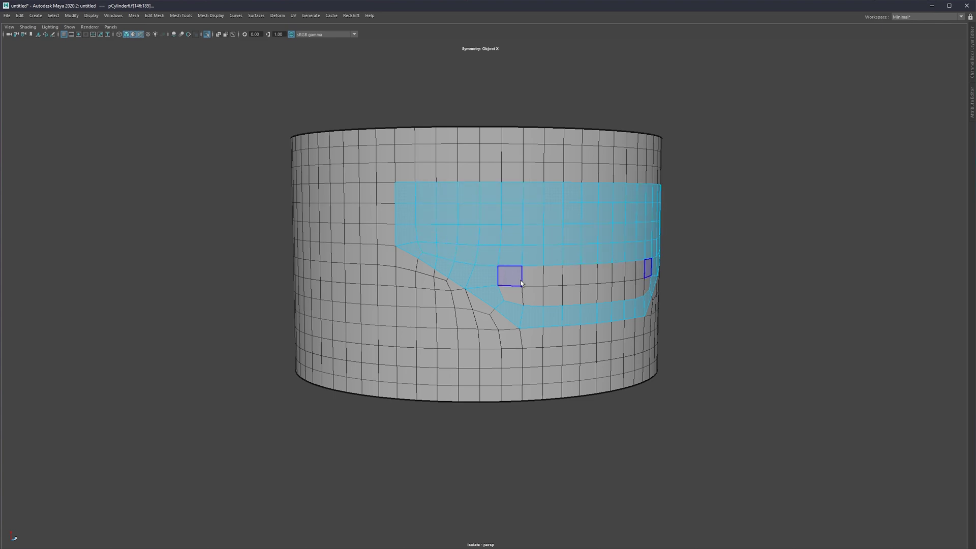
alt+drag(508, 275, 523, 275)
click(622, 270)
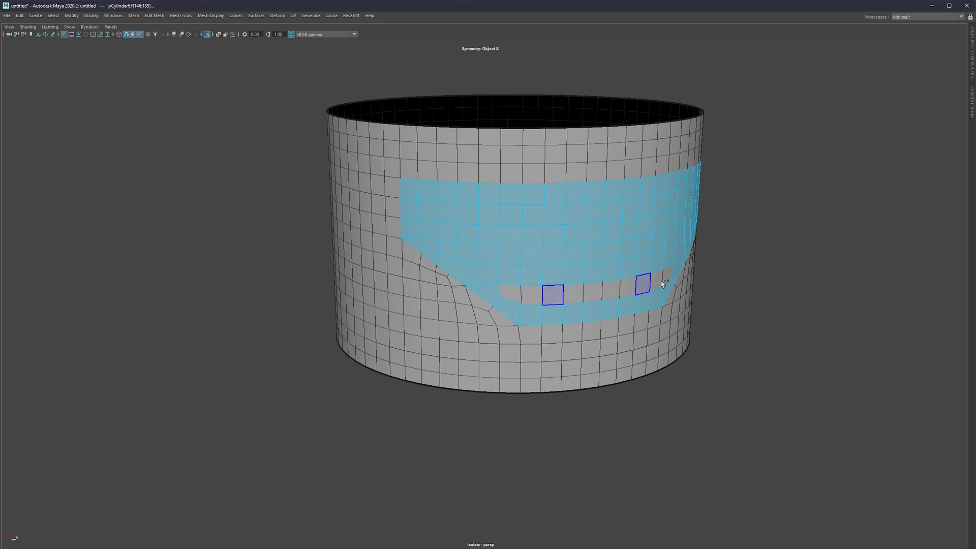
shift+double_click(598, 289)
scroll(598, 269, down, 3)
alt+middle_drag(598, 252, 505, 244)
scroll(503, 245, up, 5)
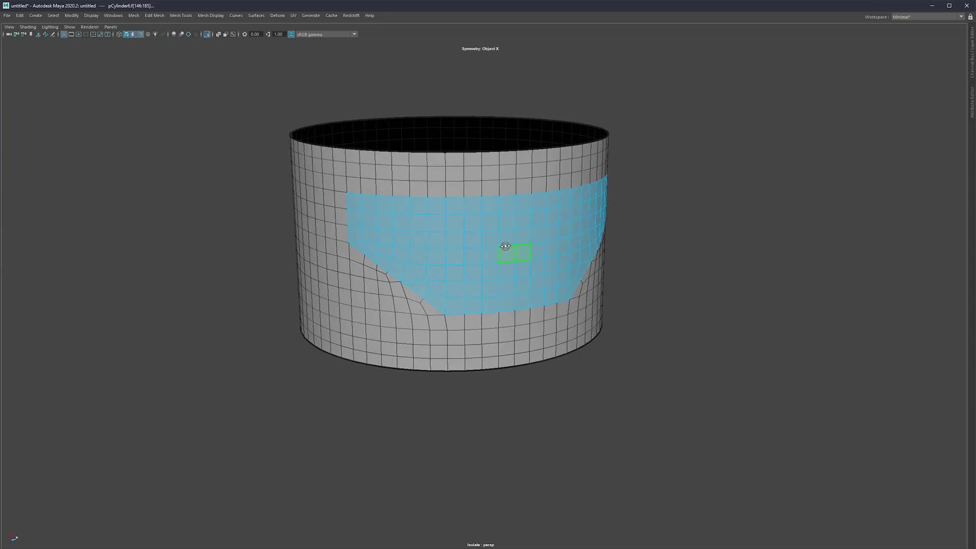
alt+middle_drag(405, 284, 564, 281)
alt+drag(563, 281, 632, 268)
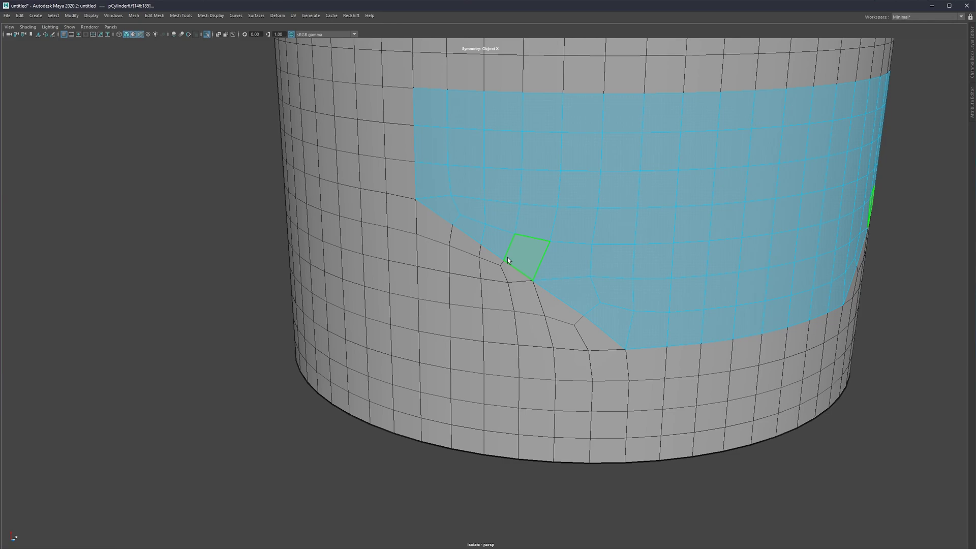
Extrude the selected recess faces with an offset of 0.1 to form a supporting border loop
scroll(509, 254, up, 3)
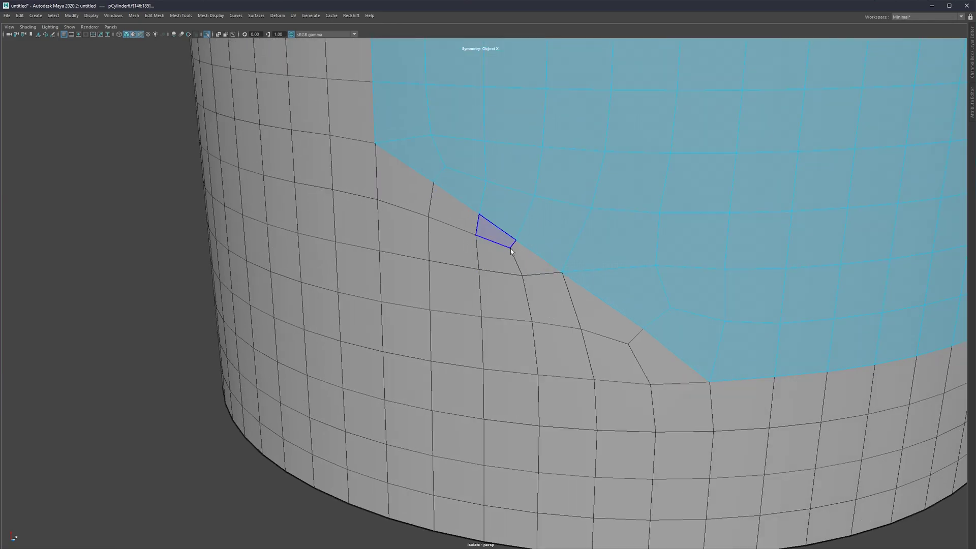
scroll(512, 251, down, 2)
scroll(512, 248, down, 4)
key(ctrl+e)
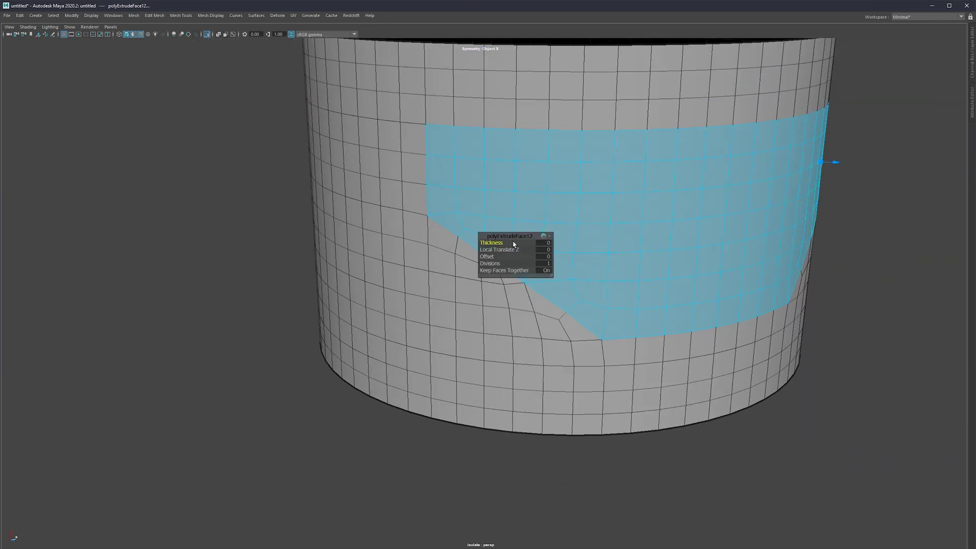
drag(488, 256, 505, 256)
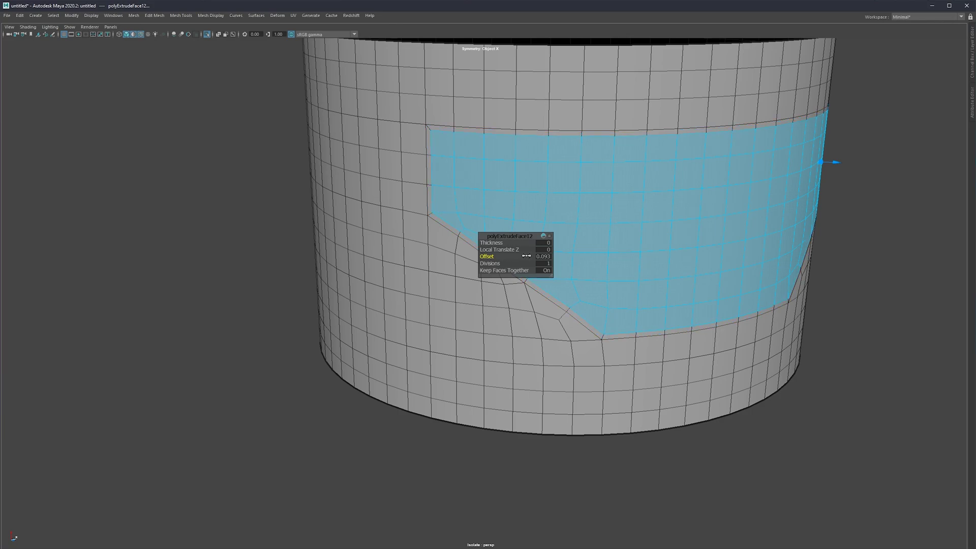
alt+middle_drag(582, 175, 425, 196)
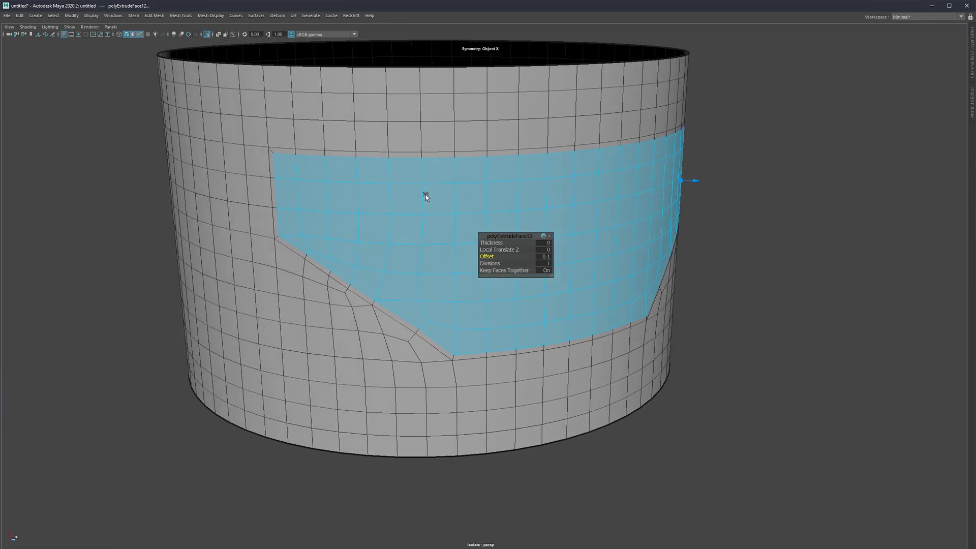
Extrude the inset recess faces inward with a local Z translation of about -0.662
key(ctrl+e)
drag(499, 249, 255, 255)
alt+right_drag(266, 252, 275, 221)
alt+middle_drag(275, 220, 341, 236)
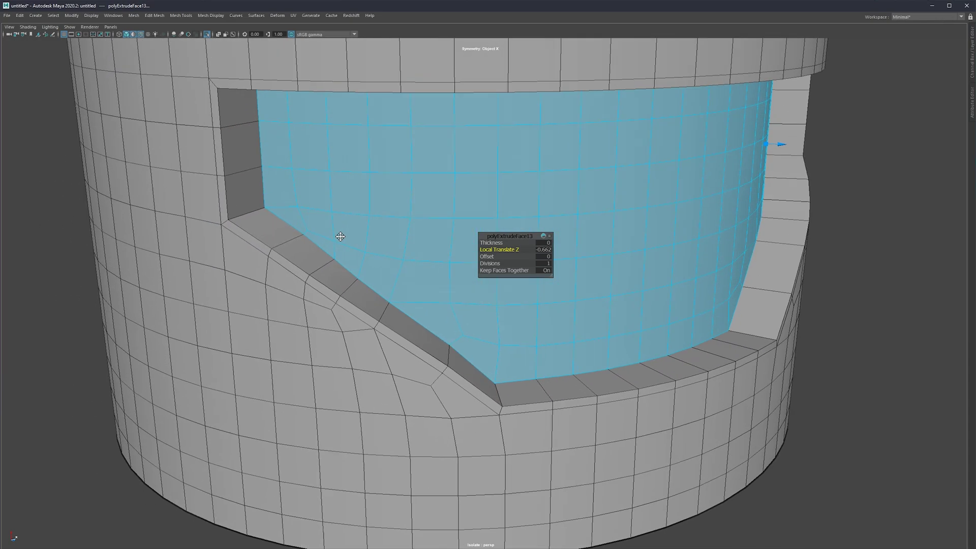
Slide the recess floor vertex near the diagonal's upper end along its edge to straighten the inner diagonal
scroll(340, 237, up, 2)
key(F9)
click(270, 215)
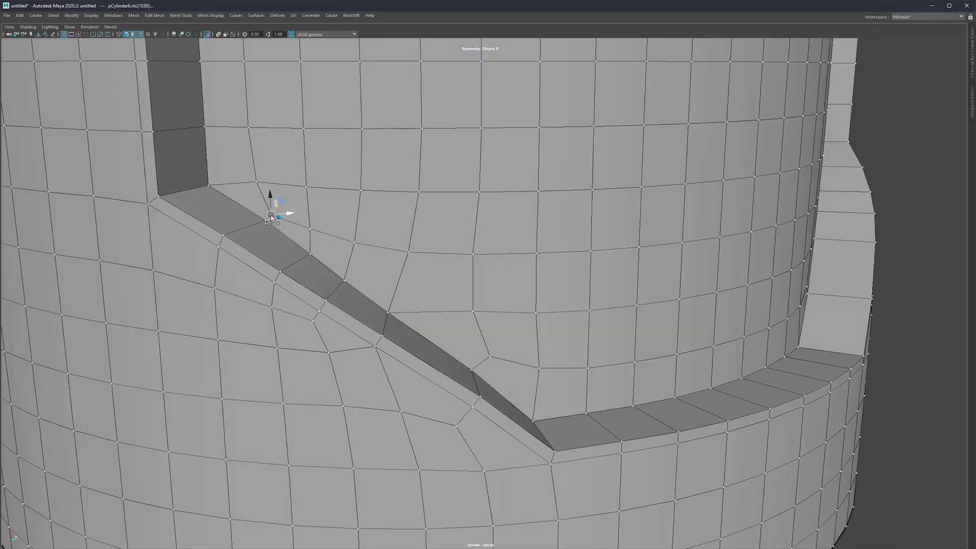
mouse_move(271, 217)
ctrl+shift+mouse_down()
mouse_move(263, 196)
mouse_move(282, 207)
ctrl+shift+mouse_up()
scroll(435, 241, down, 3)
alt+drag(436, 241, 397, 244)
scroll(406, 248, up, 2)
Extrude the recess floor faces with an offset of about 0.067 to add an inner border loop
key(F10)
key(F11)
scroll(491, 285, down, 3)
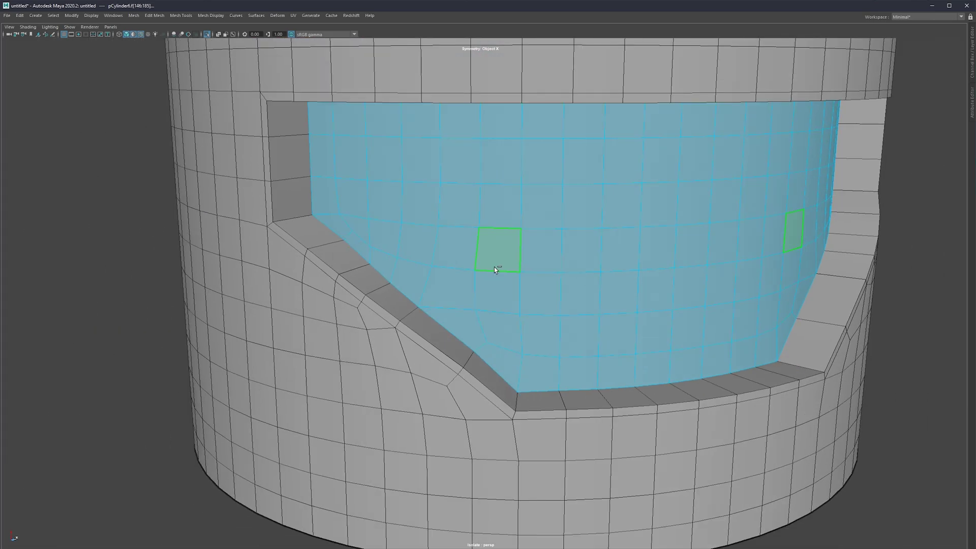
key(ctrl+e)
drag(492, 256, 498, 256)
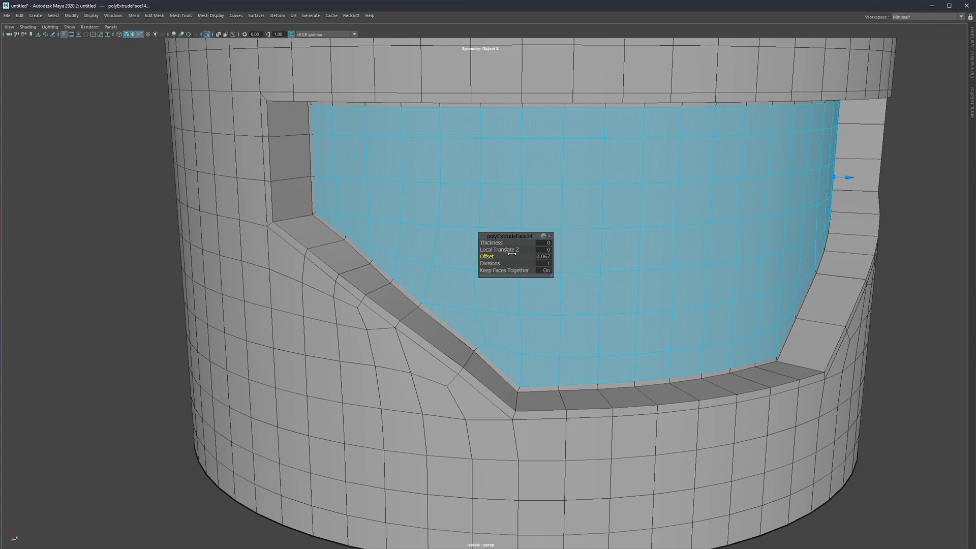
Insert two edge loops with Multi-Cut along the recess walls, one near the floor and one near the outer rim
key(ctrl+shift+x)
alt+drag(315, 203, 350, 225)
ctrl+click(309, 216)
ctrl+click(274, 233)
key(q)
Show the cylinder in smoothed preview and return to object mode
scroll(323, 220, down, 2)
scroll(350, 224, down, 4)
key(3)
right_drag(661, 321, 760, 209)
click(760, 209)
scroll(522, 259, down, 4)
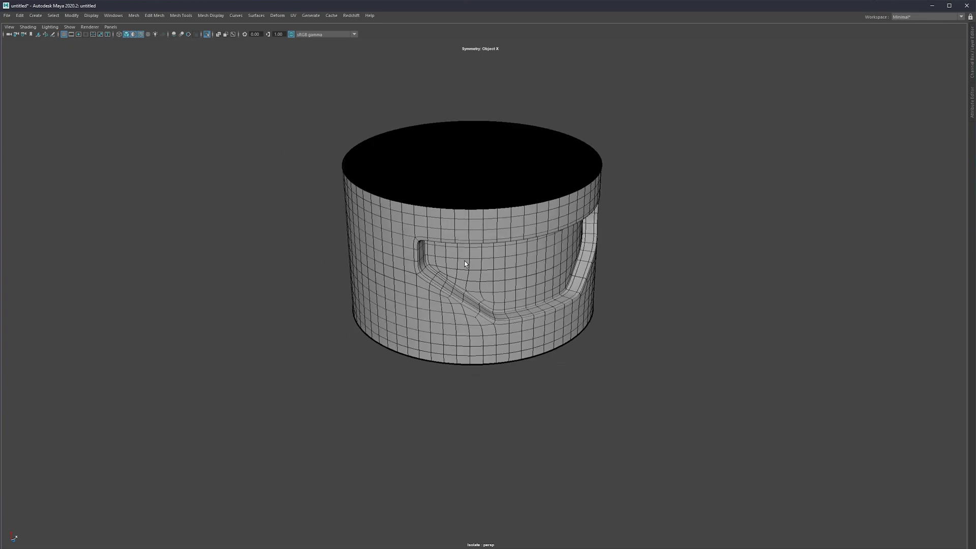
Hide the wireframe and examine the shading of the smoothed recess from several angles and distances
key(alt+5)
scroll(522, 259, up, 4)
alt+drag(522, 259, 430, 265)
scroll(433, 291, down, 3)
alt+drag(485, 298, 501, 269)
scroll(501, 269, down, 4)
alt+middle_drag(501, 266, 459, 316)
alt+drag(459, 316, 461, 332)
scroll(461, 331, down, 3)
alt+middle_drag(461, 332, 464, 283)
alt+drag(463, 282, 437, 283)
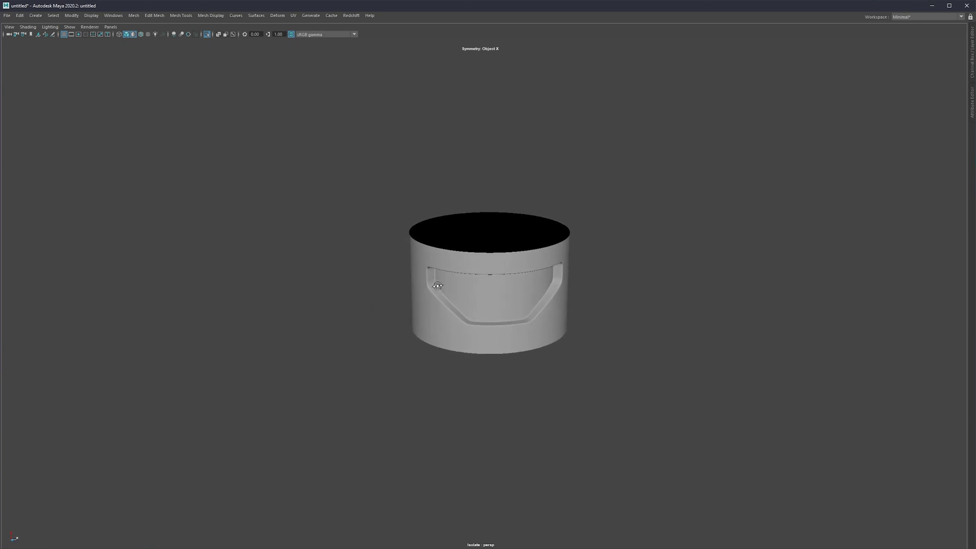
Compare the cylinder with the other recess variants, and isolate and frame it again
scroll(496, 287, down, 2)
key(ctrl+1)
alt+middle_drag(496, 287, 471, 288)
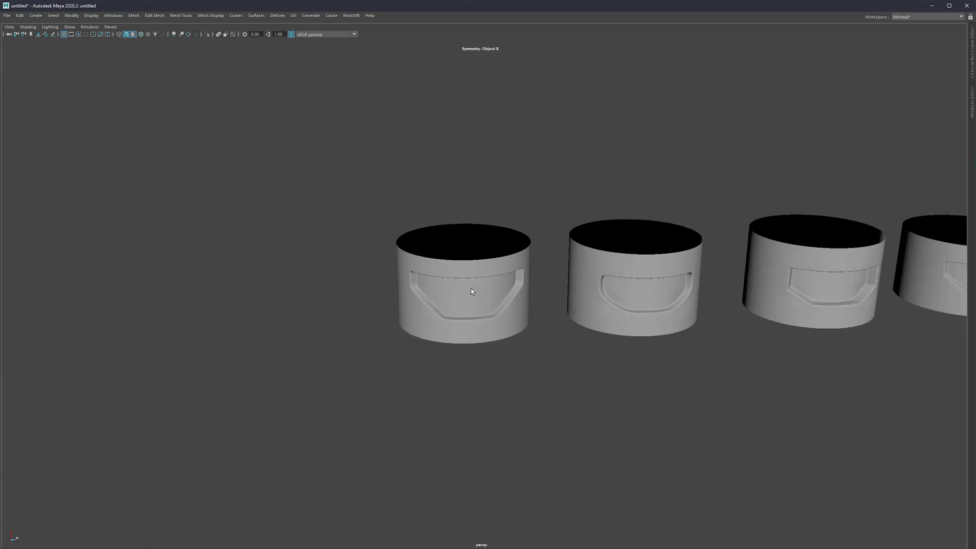
click(471, 291)
key(ctrl+1)
key(f)
alt+drag(442, 303, 402, 283)
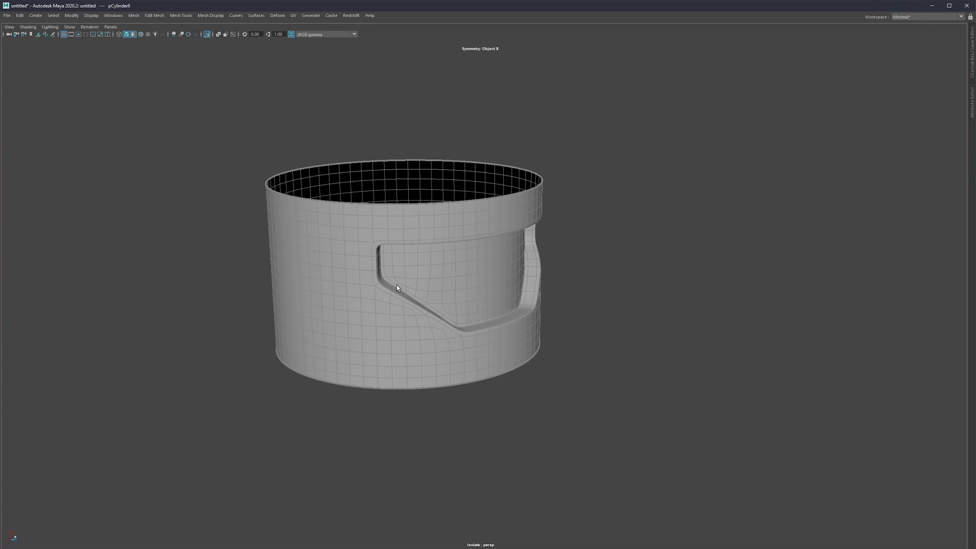
Examine the recess corners and diagonal on the isolated cylinder with the wireframe shown and hidden
alt+drag(397, 288, 421, 290)
scroll(421, 305, up, 4)
click(801, 207)
scroll(539, 265, down, 6)
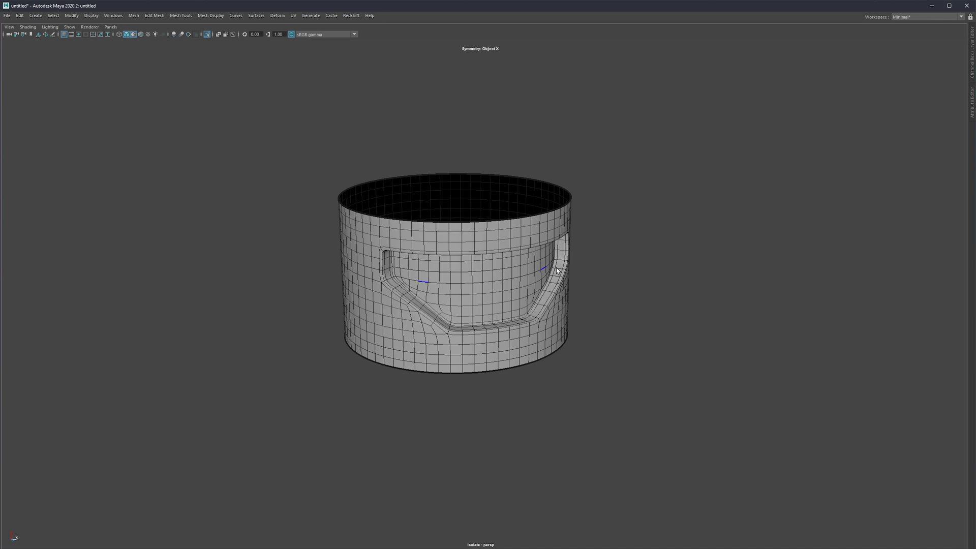
key(alt+5)
right_drag(592, 288, 643, 229)
scroll(520, 269, down, 4)
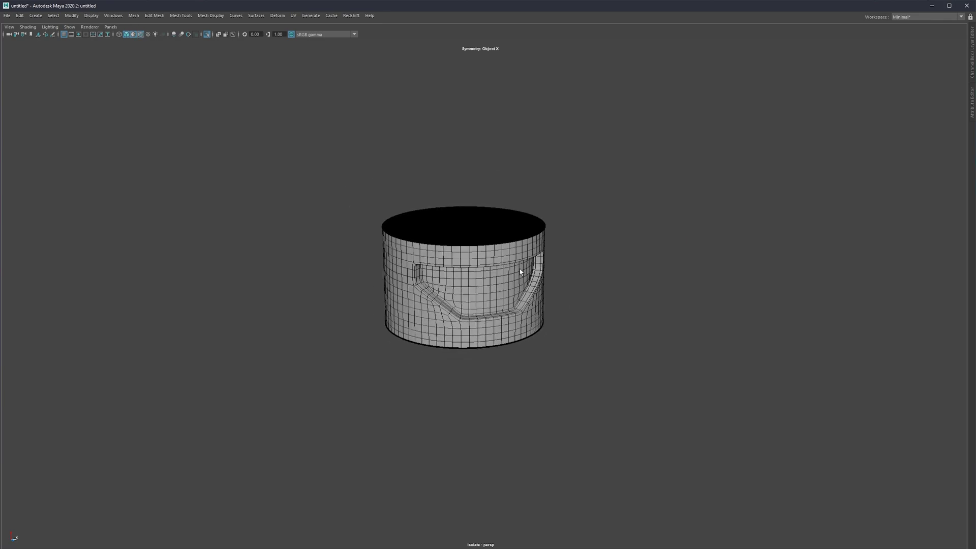
key(alt+5)
scroll(481, 267, down, 3)
mouse_move(481, 268)
alt+mouse_down()
mouse_move(486, 284)
mouse_move(480, 254)
alt+mouse_up()
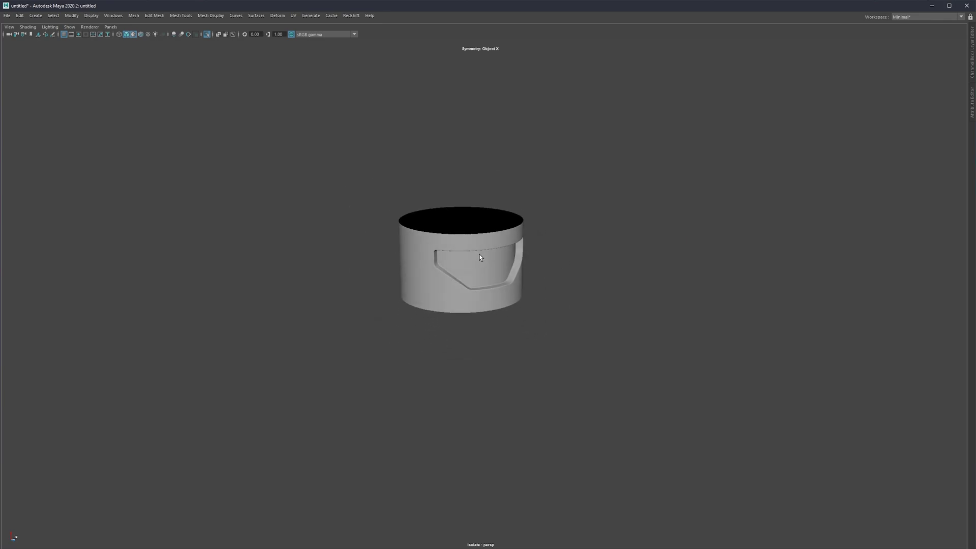
scroll(479, 264, down, 3)
scroll(481, 273, up, 4)
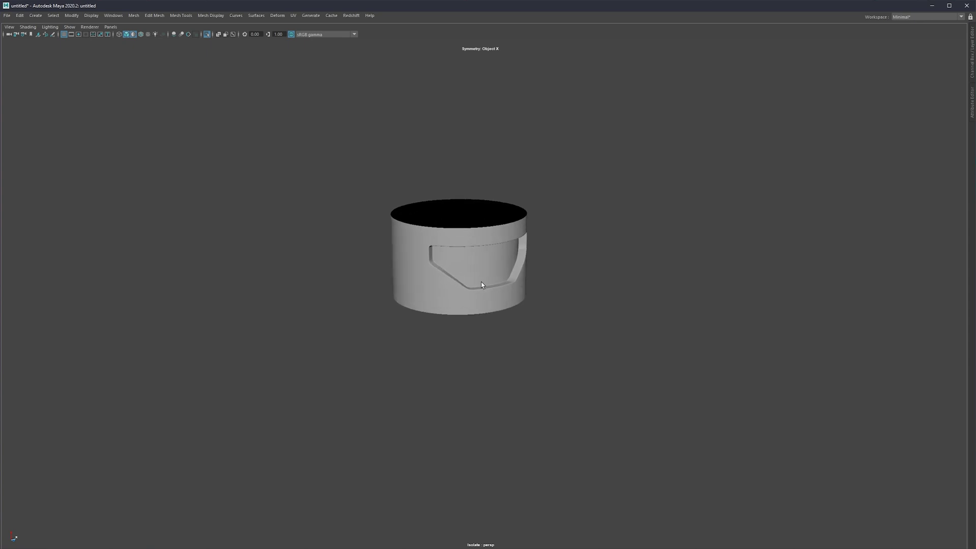
scroll(481, 281, up, 1)
alt+drag(479, 280, 518, 302)
scroll(473, 283, down, 3)
scroll(456, 272, up, 4)
scroll(482, 285, up, 4)
scroll(481, 284, down, 4)
alt+drag(477, 274, 494, 277)
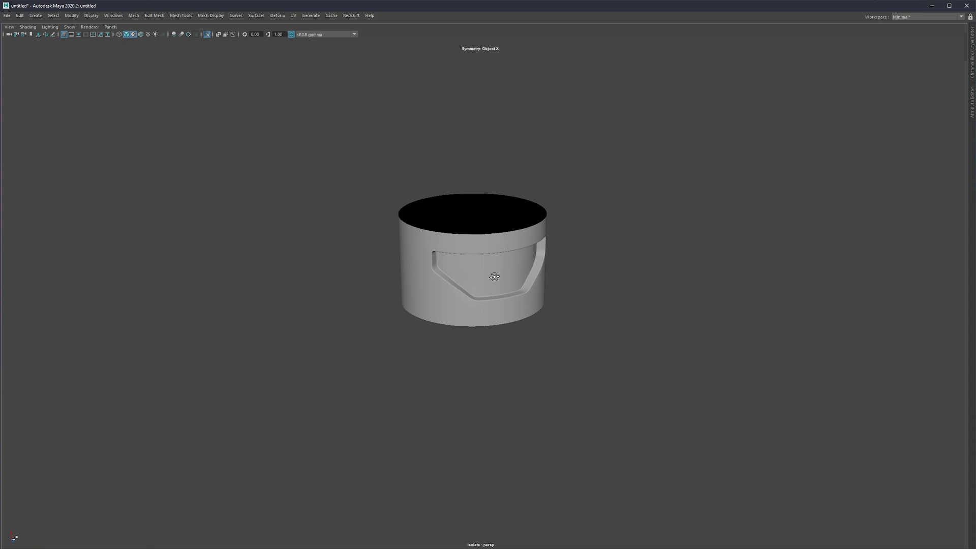
scroll(494, 277, down, 1)
scroll(458, 300, up, 6)
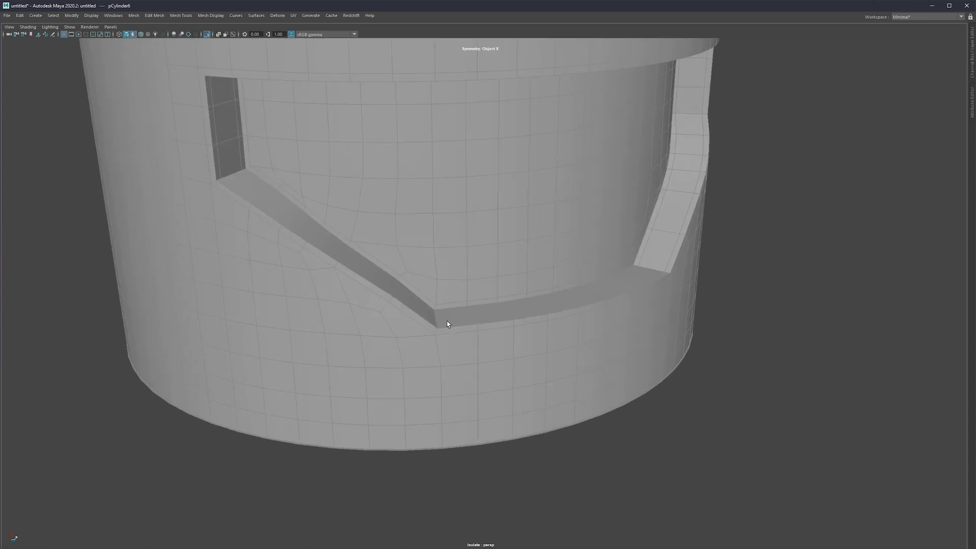
Cut a diagonal edge from the recess's lower corner to the nearest grid vertex below it on the diagonal's side
scroll(448, 305, down, 4)
scroll(457, 303, up, 1)
right_drag(466, 303, 469, 260)
scroll(469, 285, up, 2)
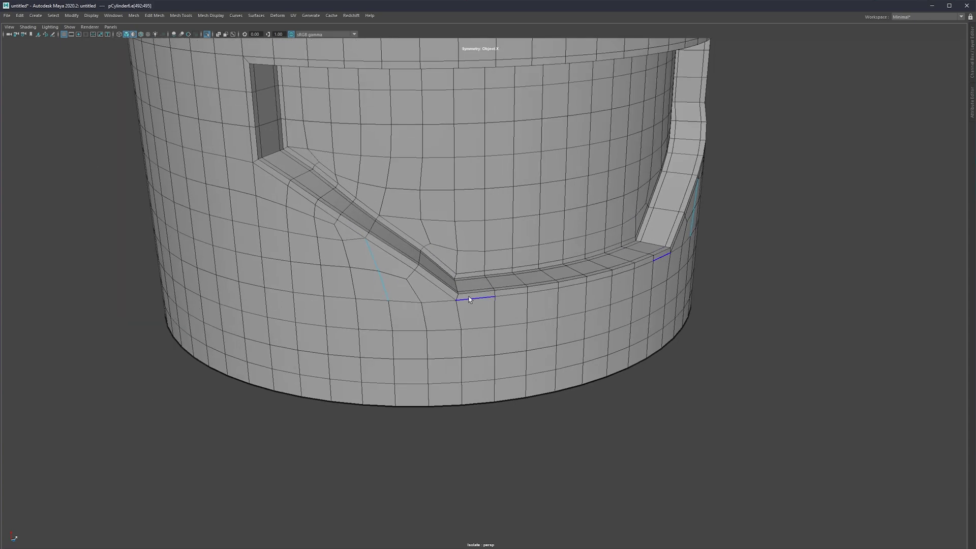
alt+drag(469, 299, 436, 280)
scroll(420, 300, up, 2)
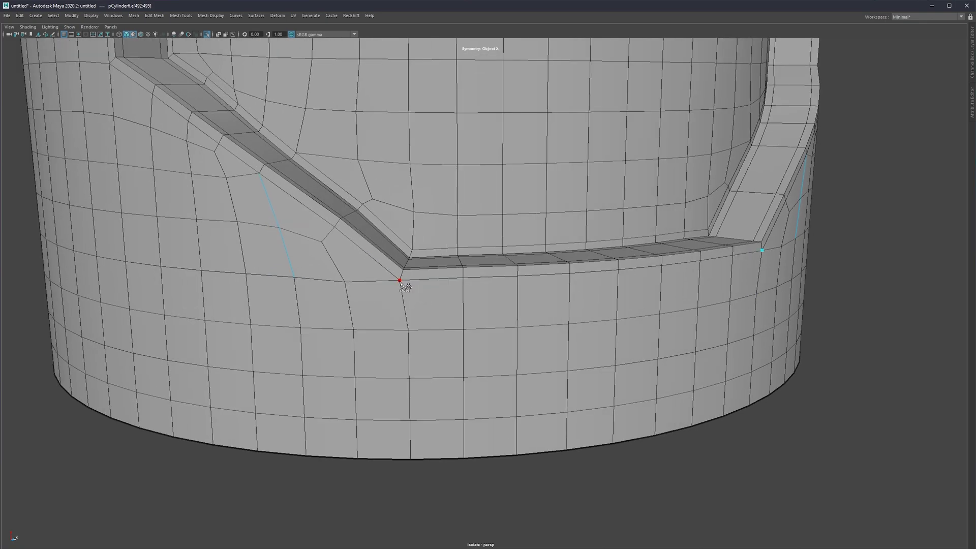
click(354, 328)
right_click(355, 328)
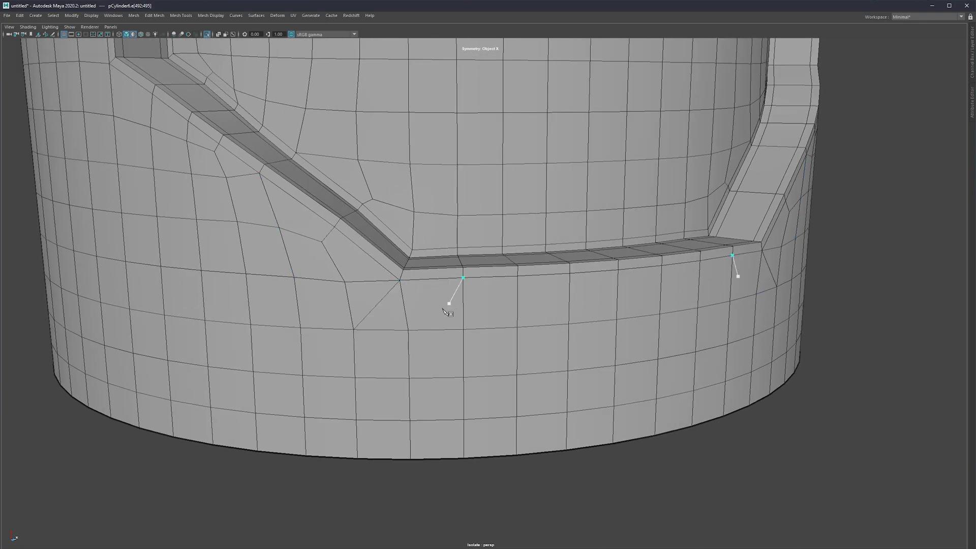
Cut a supporting edge from the grid vertex below the lower corner up across the recess's bottom wall beside the corner
click(409, 330)
alt+drag(426, 284, 427, 290)
click(426, 269)
alt+drag(426, 252, 425, 259)
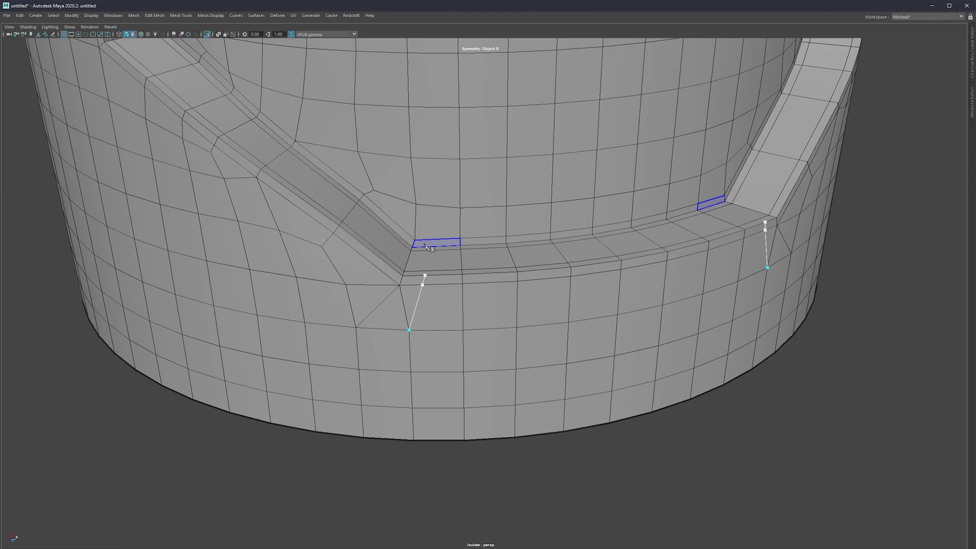
click(424, 247)
right_click(424, 246)
Cut a matching supporting edge across the diagonal wall, from the outer grid vertex to the recess floor's corner
scroll(424, 246, up, 2)
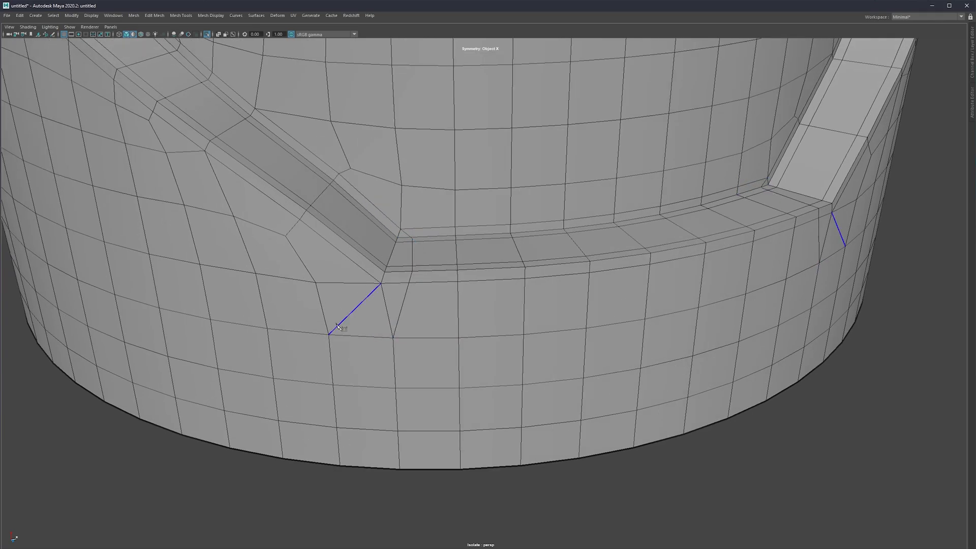
alt+drag(317, 301, 347, 266)
click(315, 284)
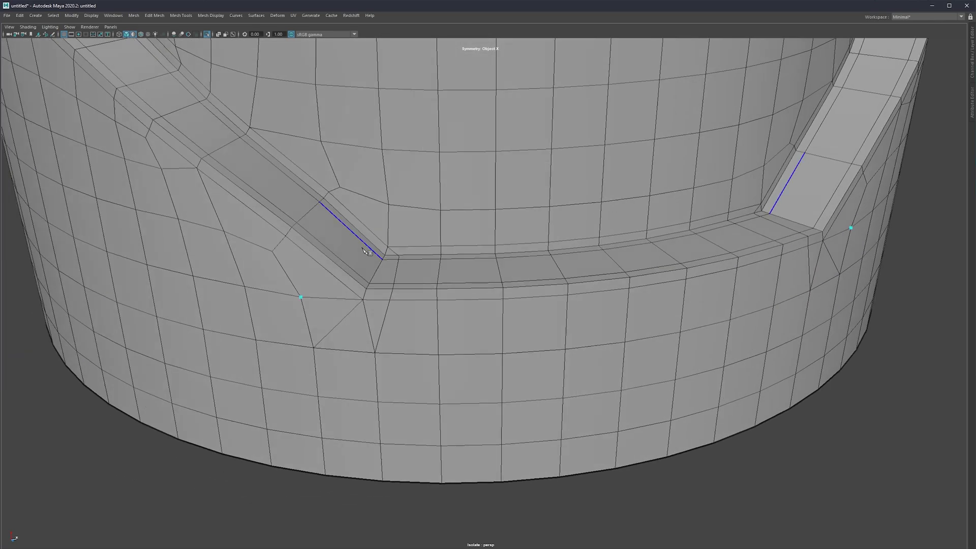
click(350, 267)
click(373, 245)
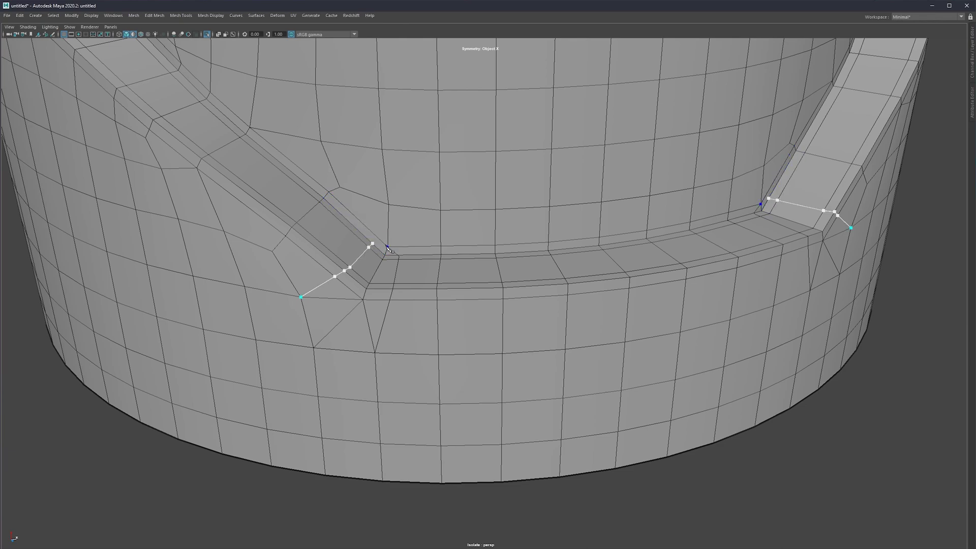
click(389, 249)
key(Return)
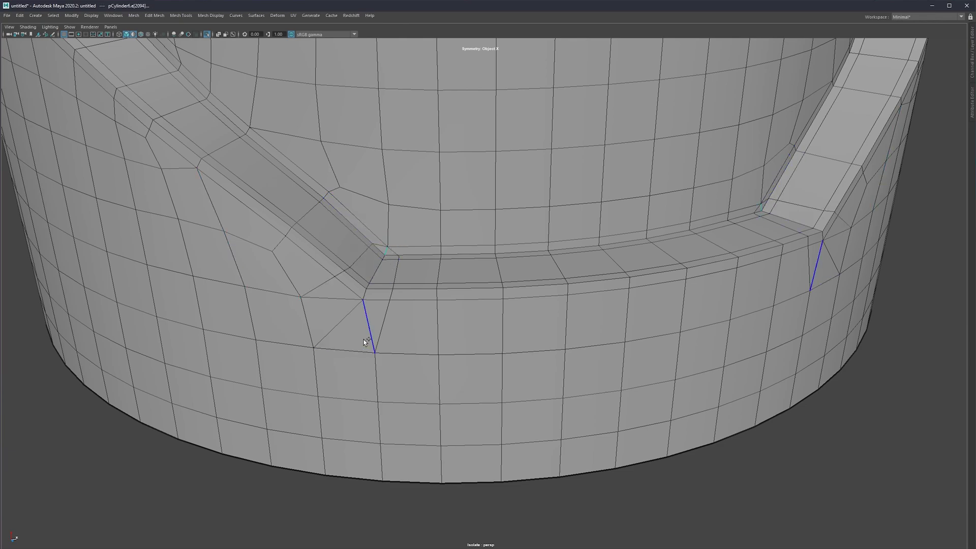
Delete the redundant edge running into the lower corner and show the cylinder smoothed in object mode
click(341, 298)
key(Delete)
scroll(494, 389, down, 3)
right_drag(726, 484, 814, 401)
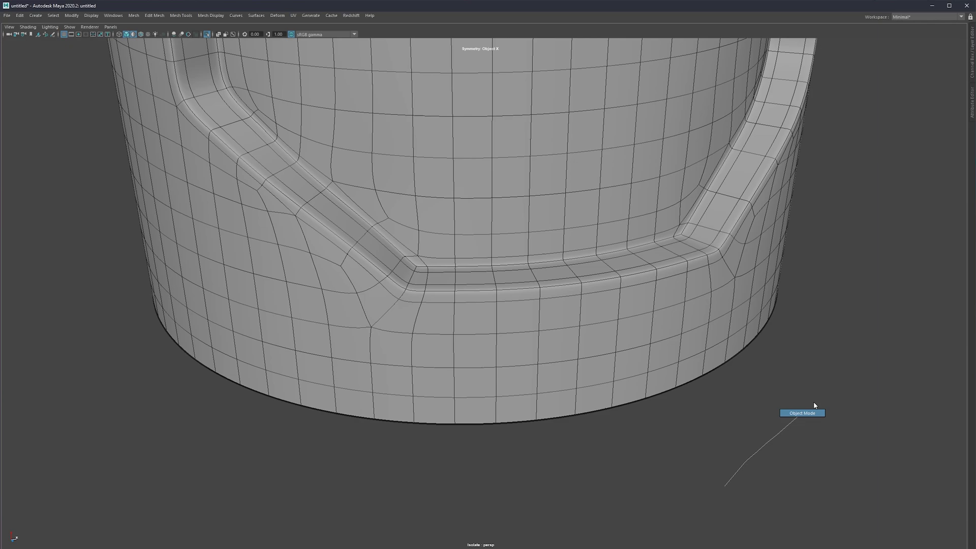
key(3)
click(814, 401)
Examine the sharpened lower corner and the recess's shading on the smoothed cylinder from several angles and distances
scroll(517, 301, down, 3)
alt+drag(518, 301, 462, 270)
scroll(478, 271, down, 3)
scroll(473, 284, up, 3)
scroll(456, 238, down, 3)
scroll(480, 264, down, 5)
click(477, 283)
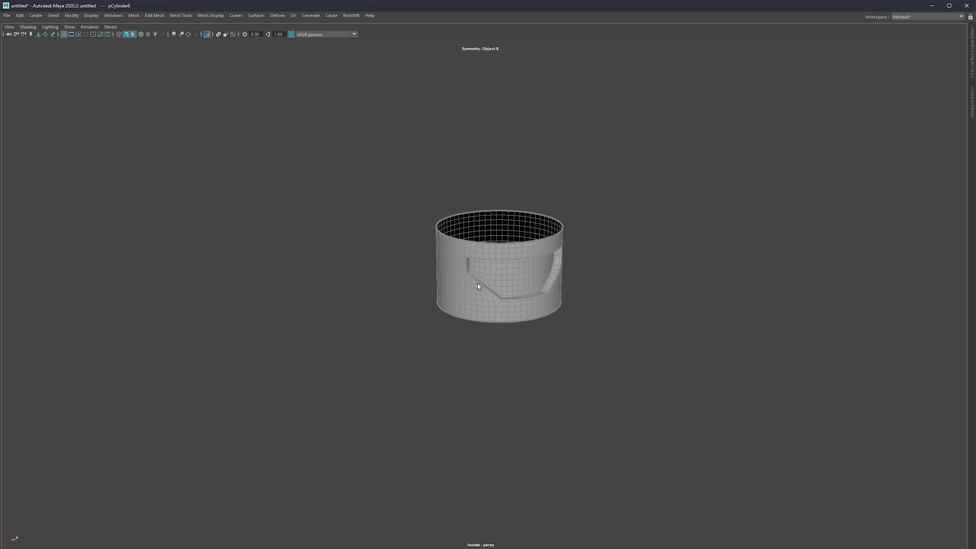
scroll(443, 262, up, 4)
scroll(432, 257, up, 1)
scroll(539, 330, down, 3)
click(558, 349)
scroll(555, 336, up, 2)
mouse_move(547, 312)
alt+mouse_down()
mouse_move(537, 309)
mouse_move(529, 327)
mouse_move(536, 311)
mouse_move(462, 308)
mouse_move(455, 283)
mouse_move(518, 266)
mouse_move(514, 282)
mouse_move(457, 288)
mouse_move(453, 312)
mouse_move(496, 292)
mouse_move(429, 277)
mouse_move(518, 292)
mouse_move(458, 304)
alt+mouse_up()
key(5)
scroll(458, 304, up, 3)
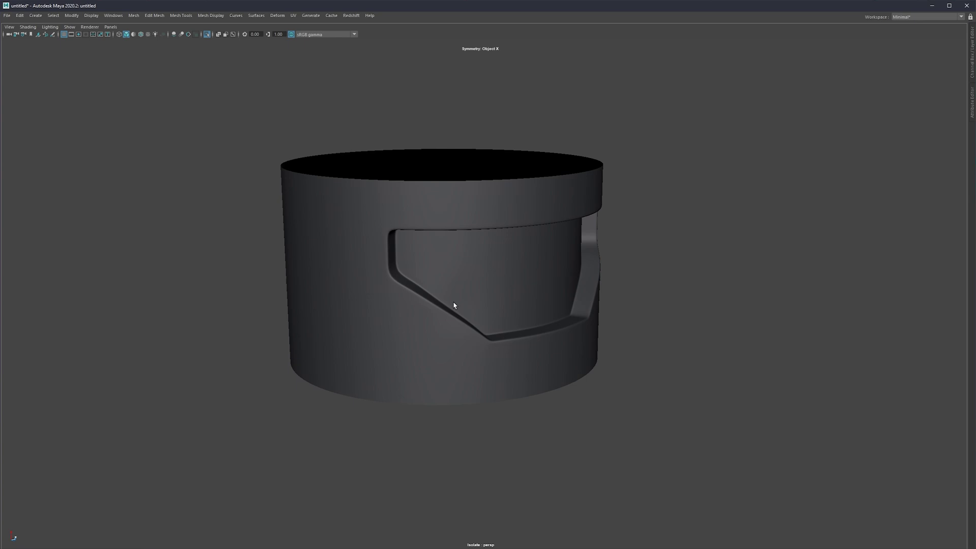
alt+drag(476, 299, 464, 285)
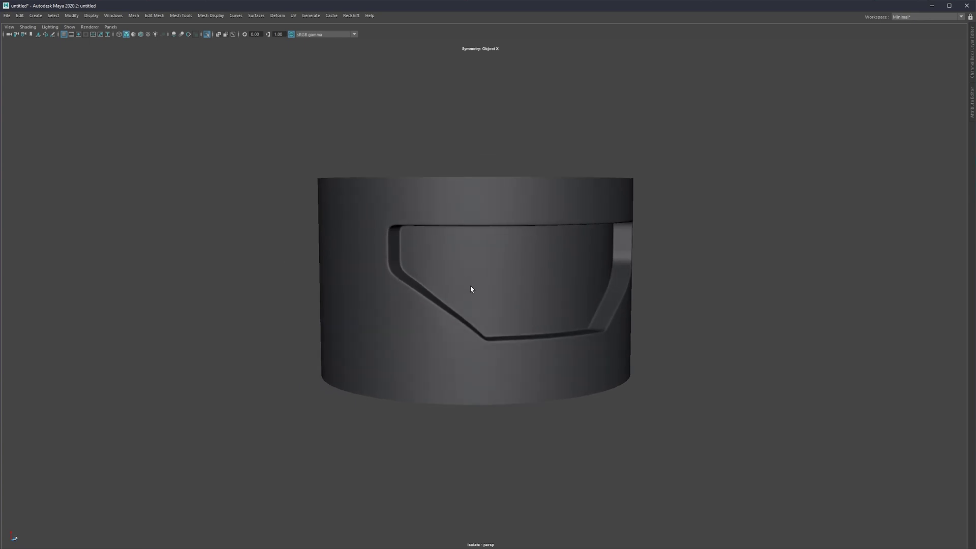
alt+drag(413, 263, 353, 242)
scroll(464, 336, down, 5)
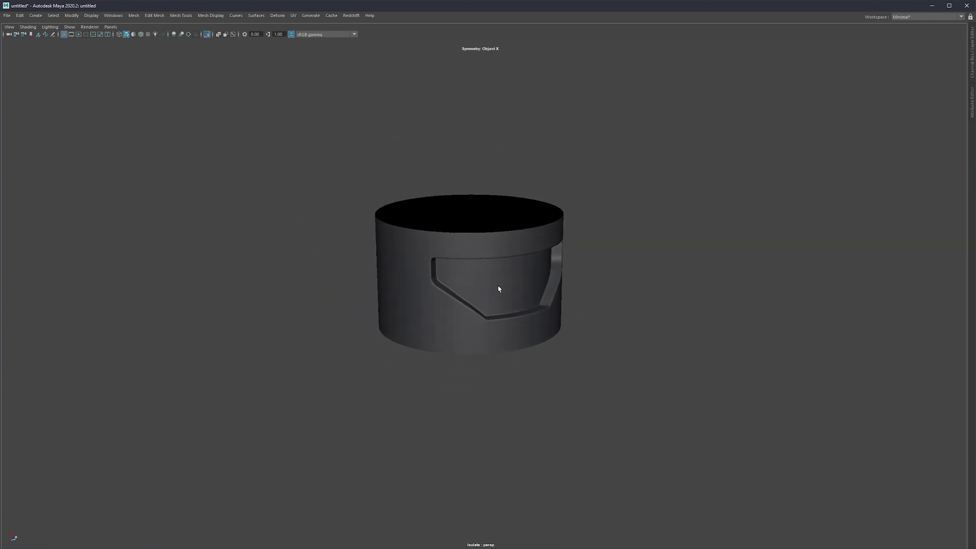
Leave the isolated view and compare all five cylinder recess variants side by side
key(ctrl+1)
alt+middle_drag(529, 291, 300, 306)
alt+drag(493, 279, 534, 279)
alt+middle_drag(534, 280, 384, 294)
scroll(491, 274, down, 3)
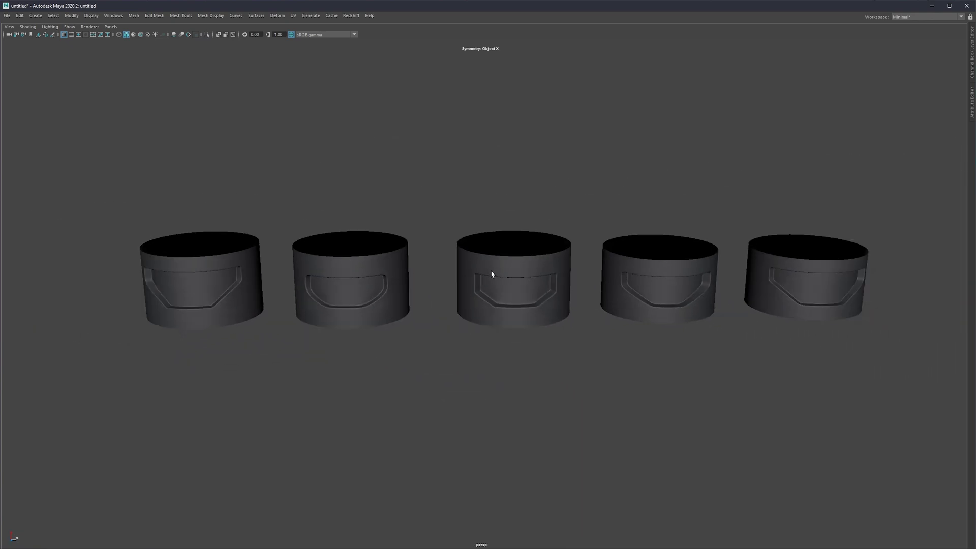
mouse_move(529, 296)
alt+mouse_down()
mouse_move(638, 279)
mouse_move(519, 280)
alt+mouse_up()
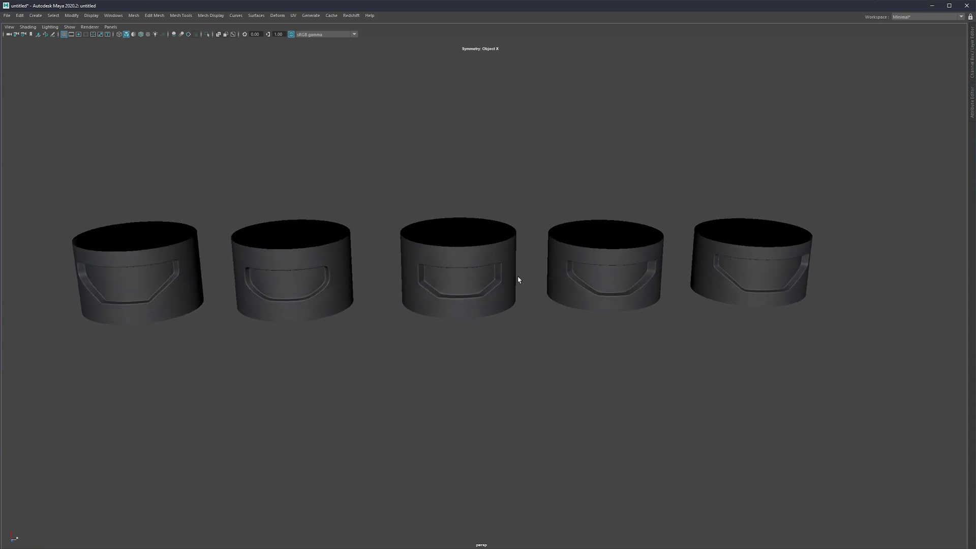
alt+drag(328, 287, 506, 294)
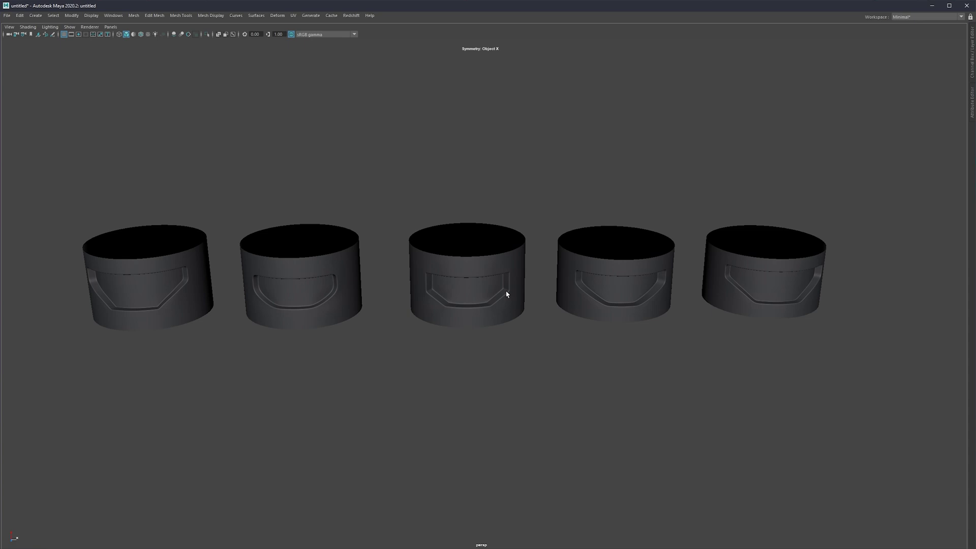